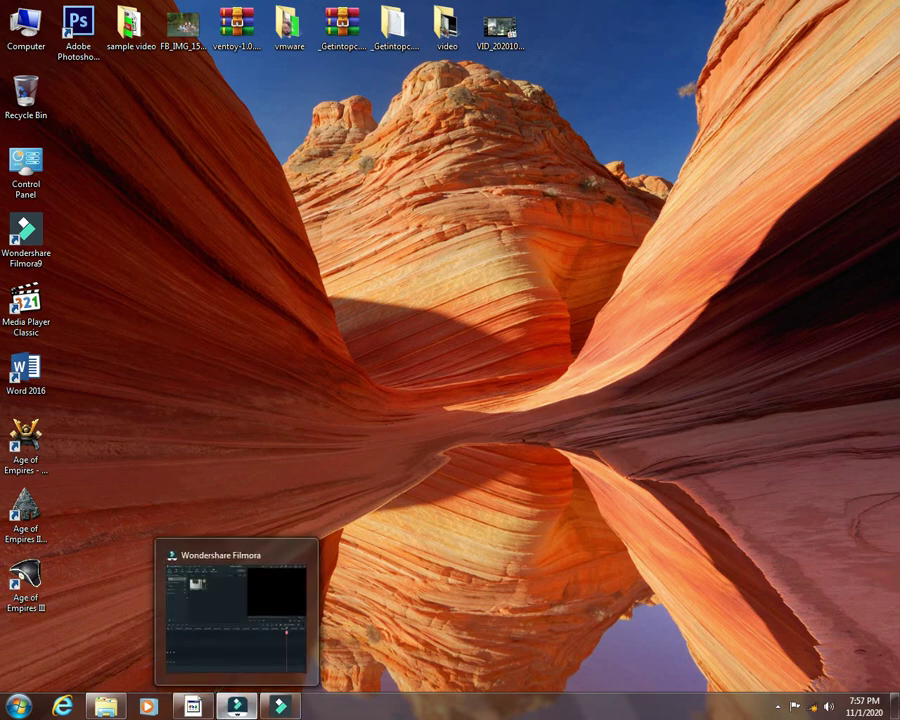
# - Switch to Wondershare Filmora X, view its version information in the About window, and minimize the program
pyautogui.click(236, 706)
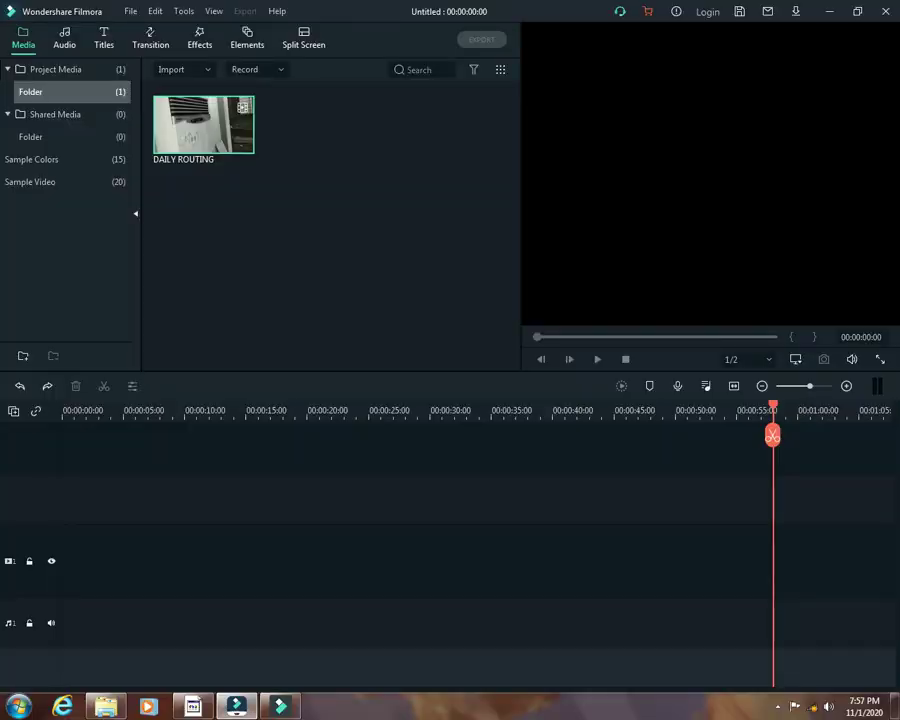
pyautogui.click(277, 11)
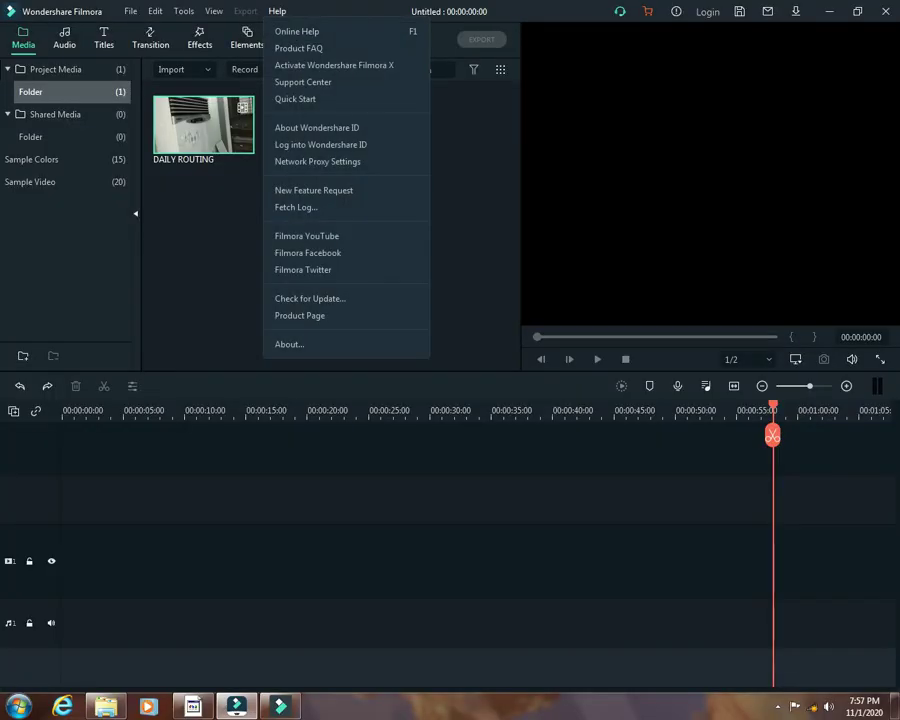
pyautogui.click(290, 342)
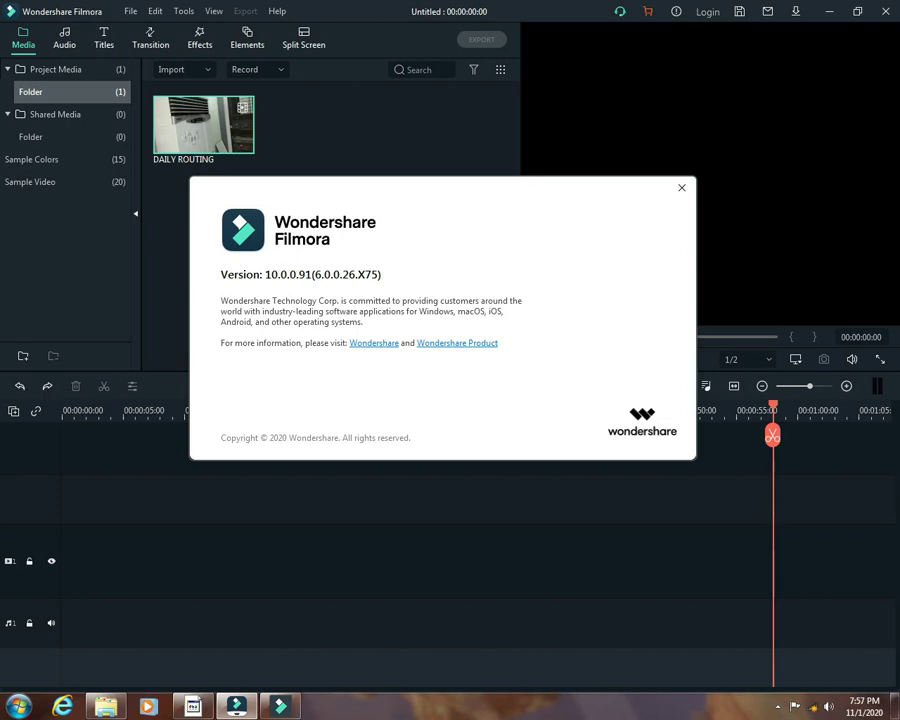
pyautogui.click(682, 188)
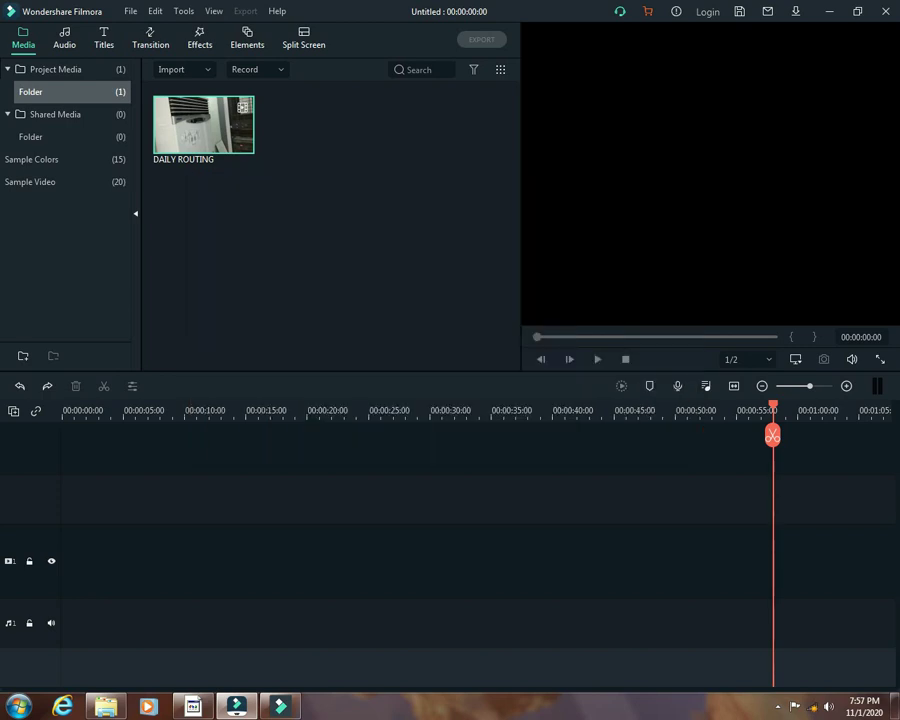
pyautogui.click(829, 12)
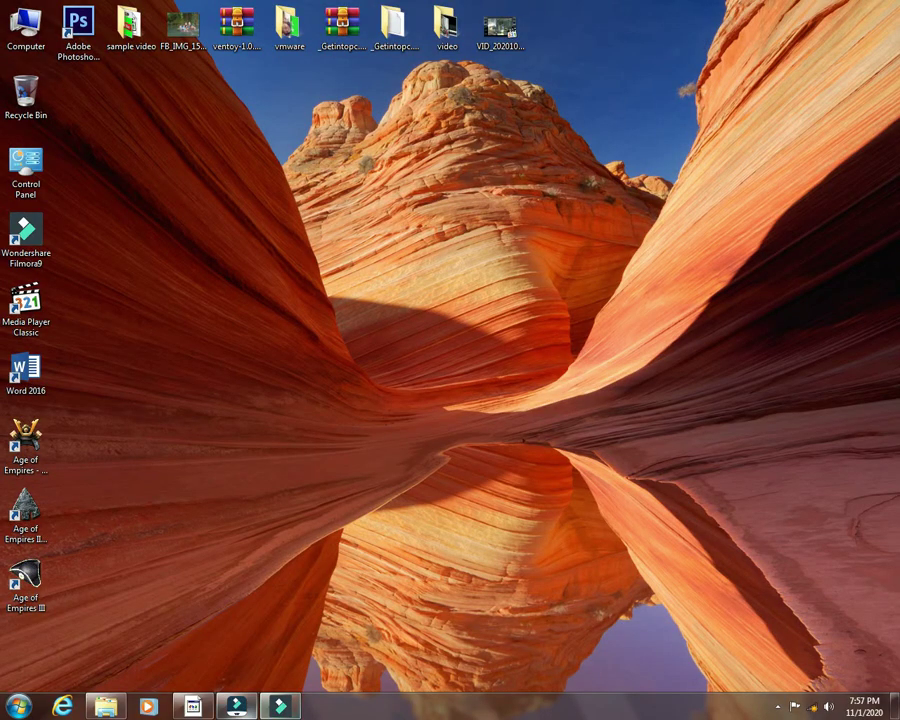
# - Switch to Filmora9, view its version information in the About window, and close that window
pyautogui.press('super+d')
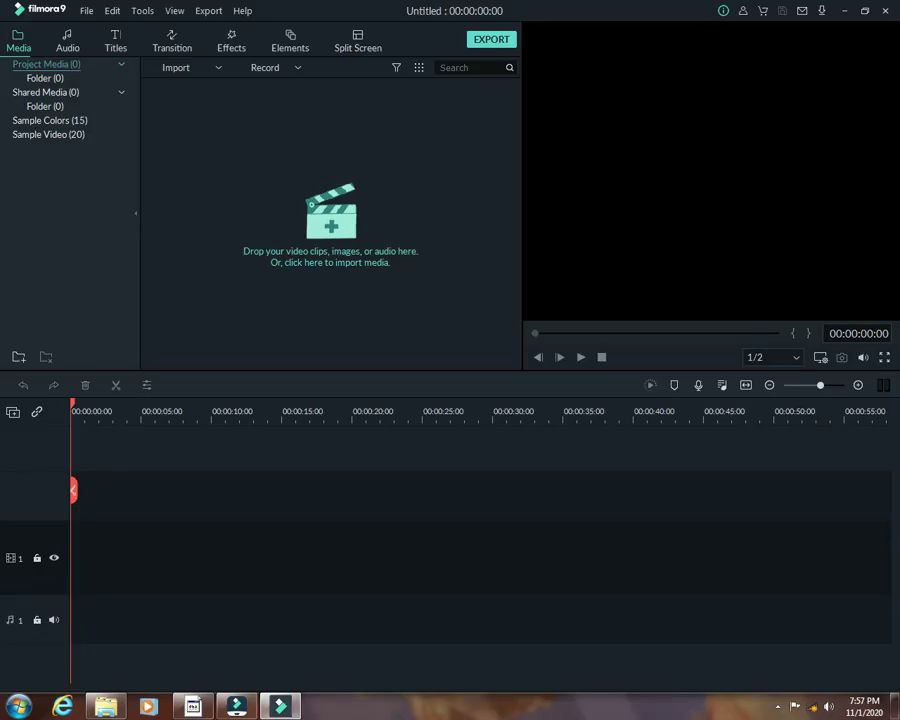
pyautogui.click(242, 11)
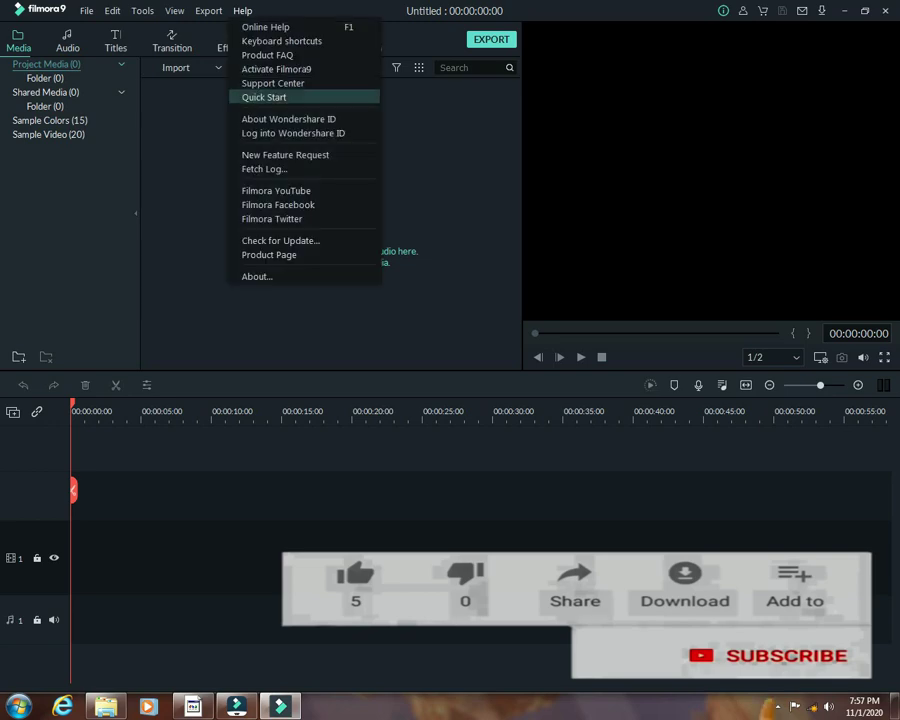
pyautogui.click(257, 276)
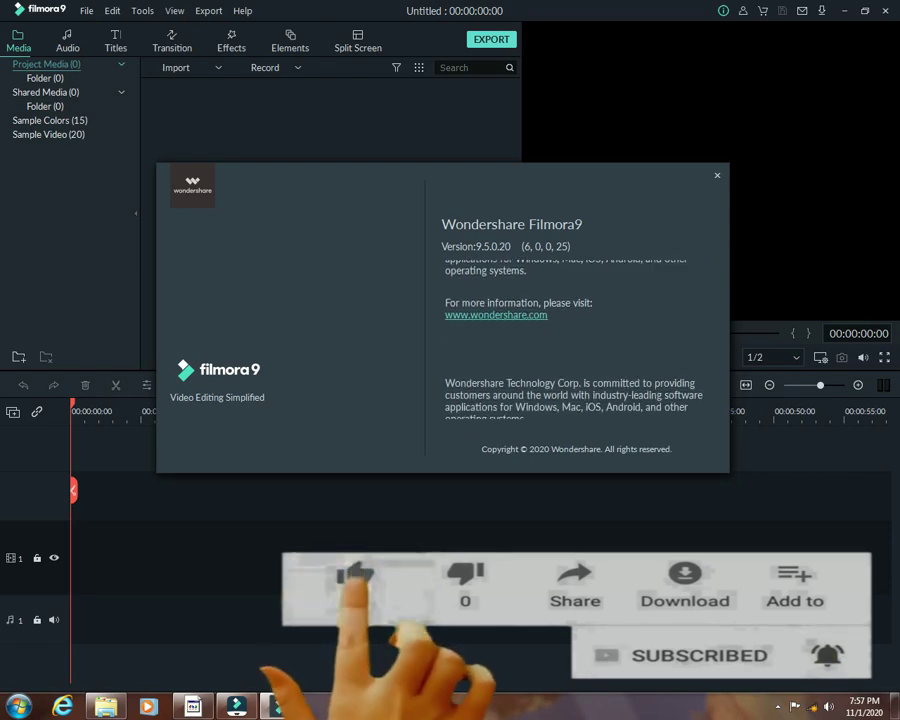
pyautogui.press('Escape')
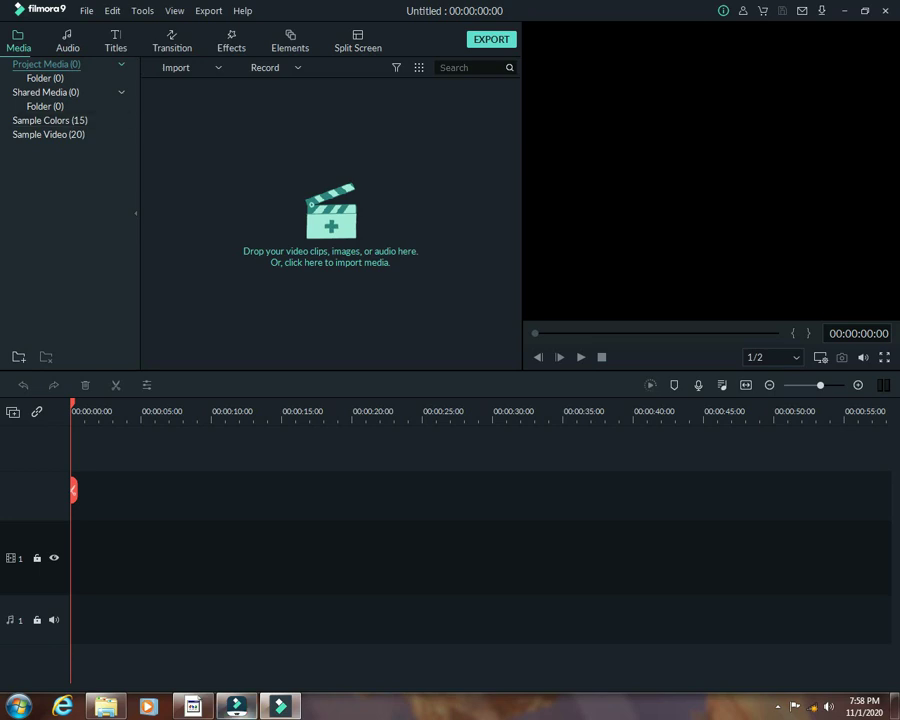
# - Restore Filmora9 to a floating window, place it along the upper edge of the desktop, and widen it
pyautogui.moveTo(236, 706)
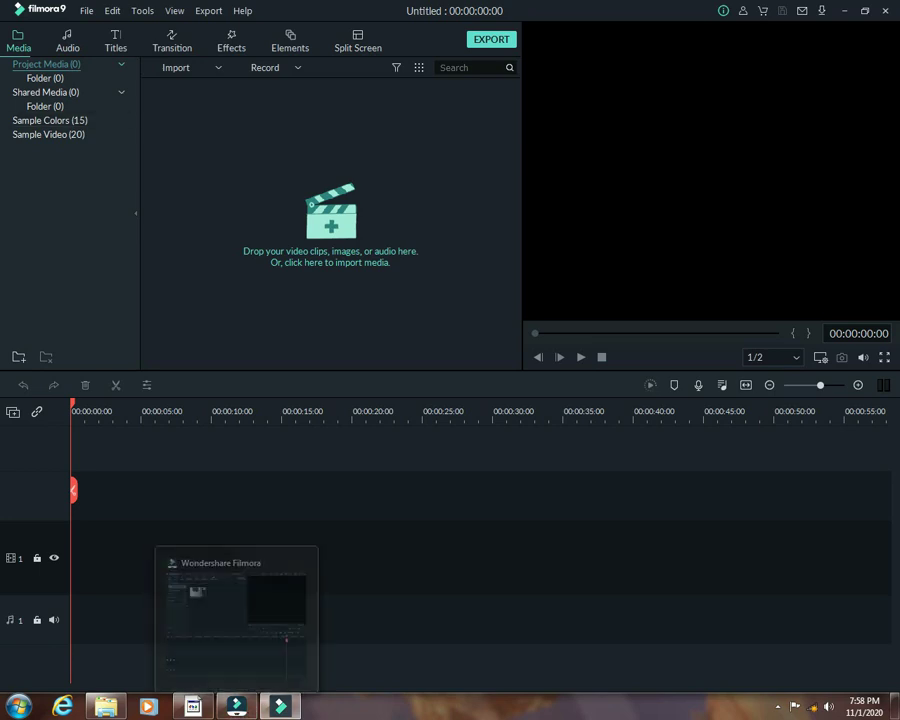
pyautogui.click(865, 11)
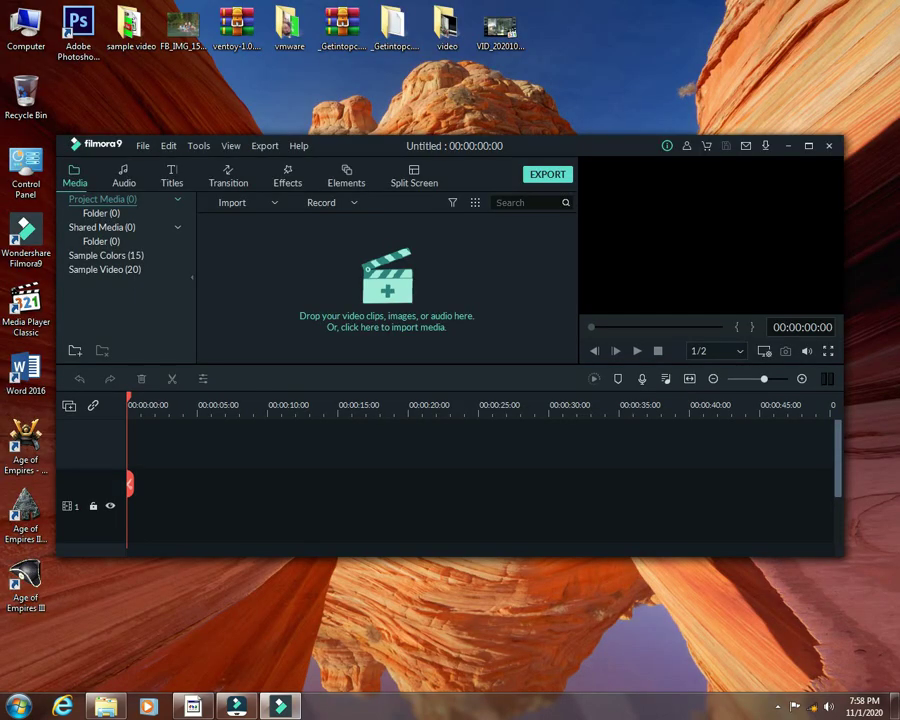
pyautogui.moveTo(560, 146); pyautogui.dragTo(574, 13)
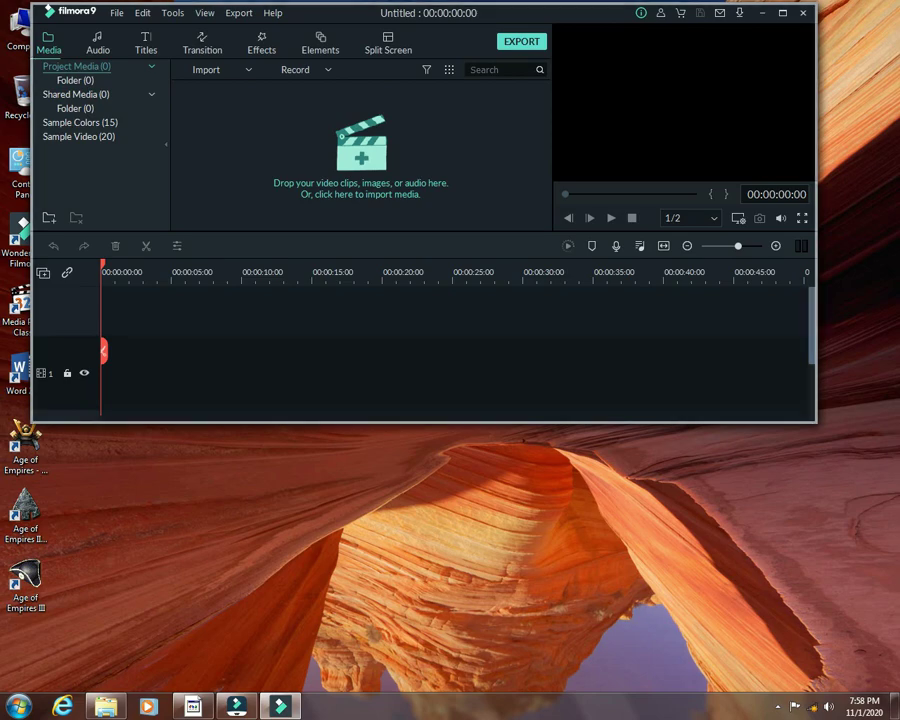
pyautogui.moveTo(817, 220); pyautogui.dragTo(877, 220)
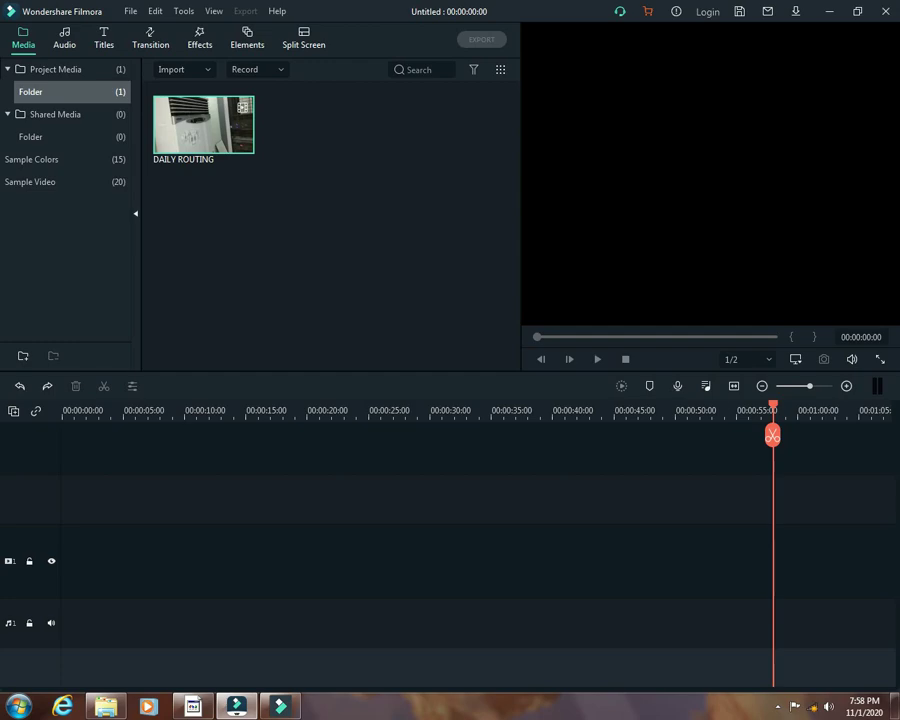
# - Switch to Filmora X, restore it to a floating window, and place it below the Filmora9 window
pyautogui.doubleClick(601, 6)
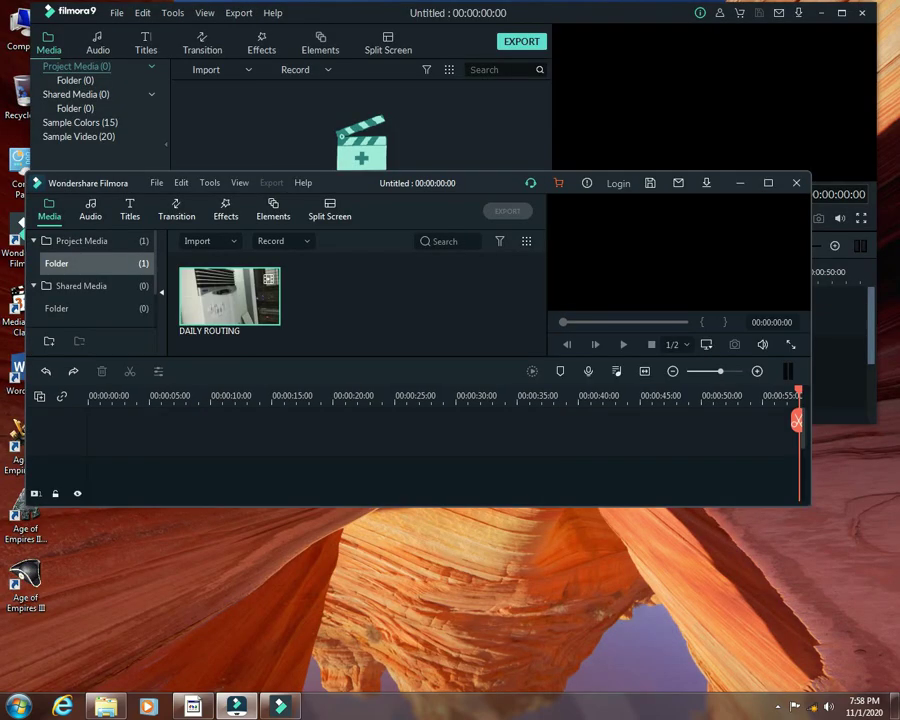
pyautogui.moveTo(480, 183); pyautogui.dragTo(523, 366)
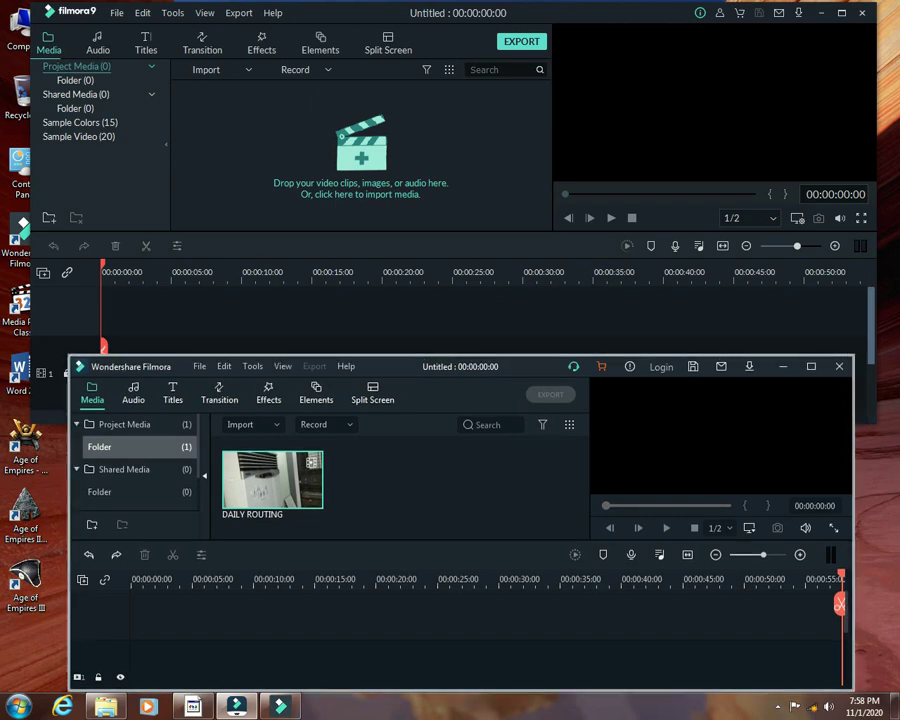
pyautogui.moveTo(523, 366); pyautogui.dragTo(521, 421)
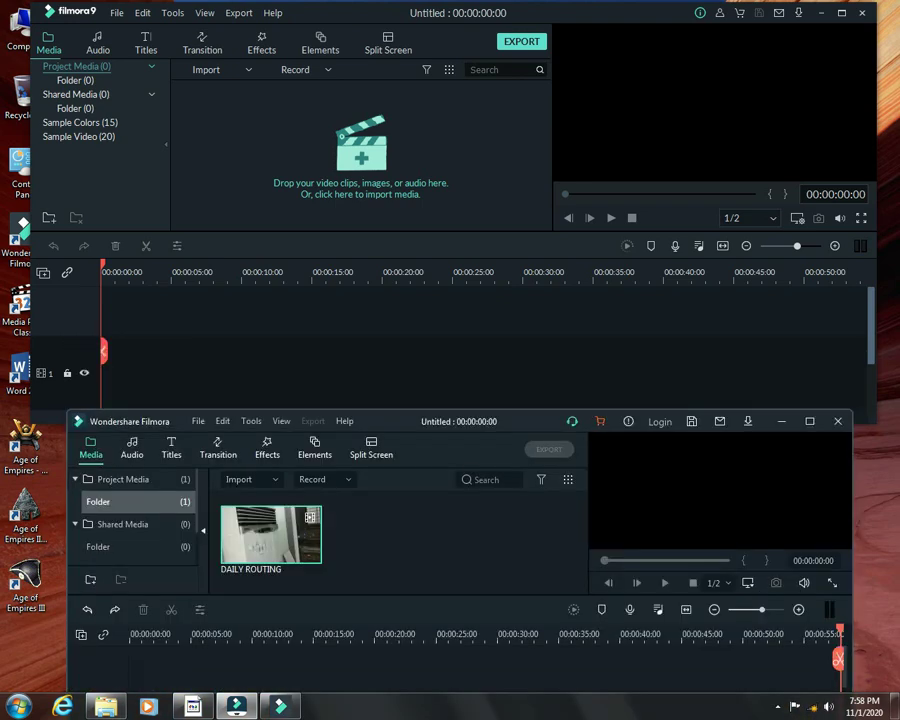
# - Bring Filmora9 to the front and examine the video and audio tracks in its timeline
pyautogui.click(520, 13)
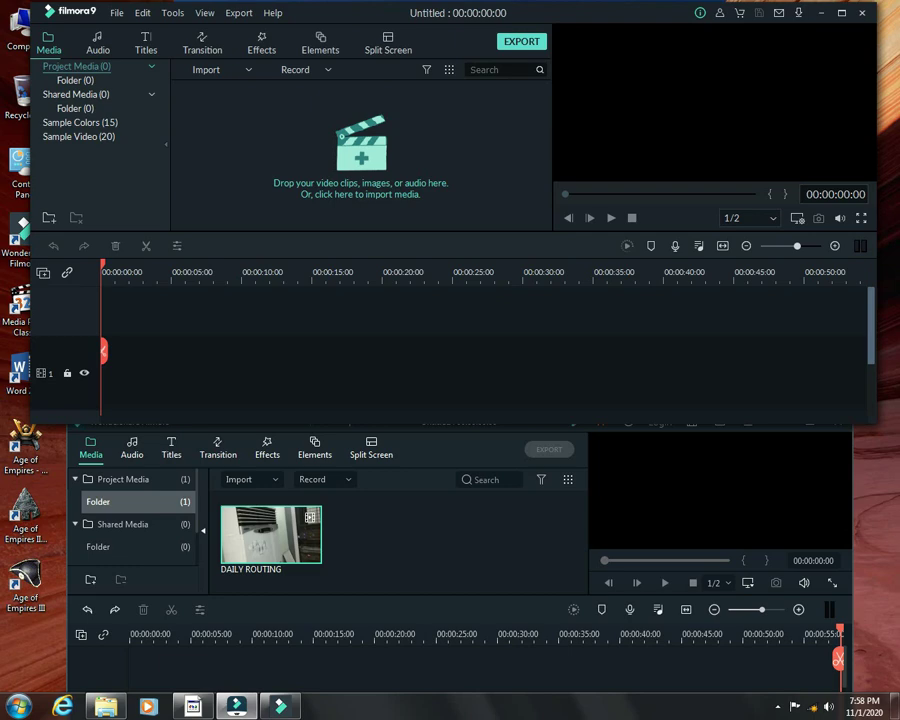
pyautogui.scroll(-1, 460, 350)
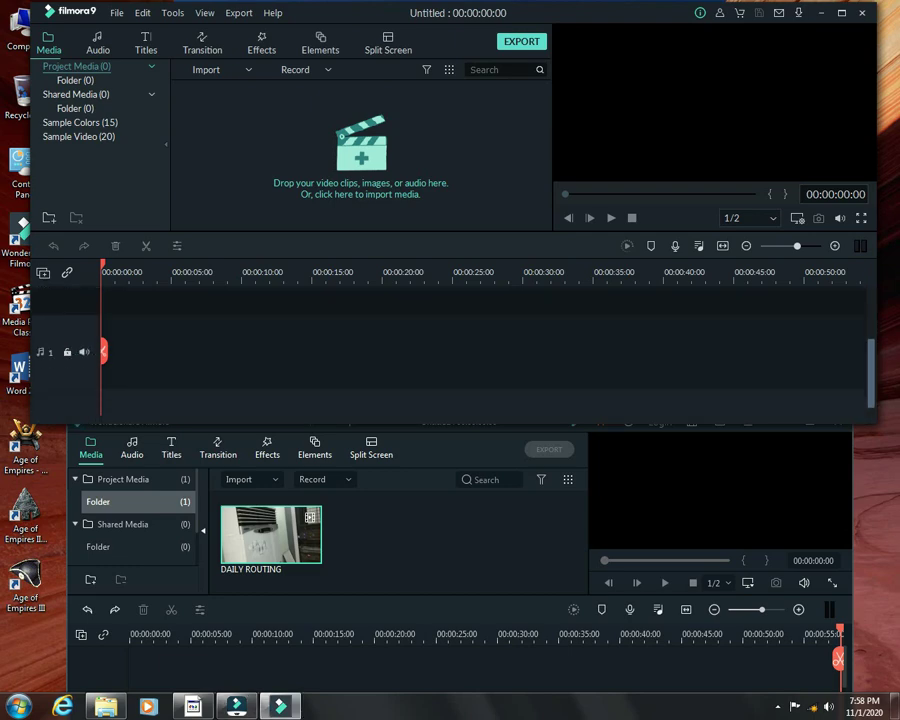
pyautogui.scroll(-2, 450, 350)
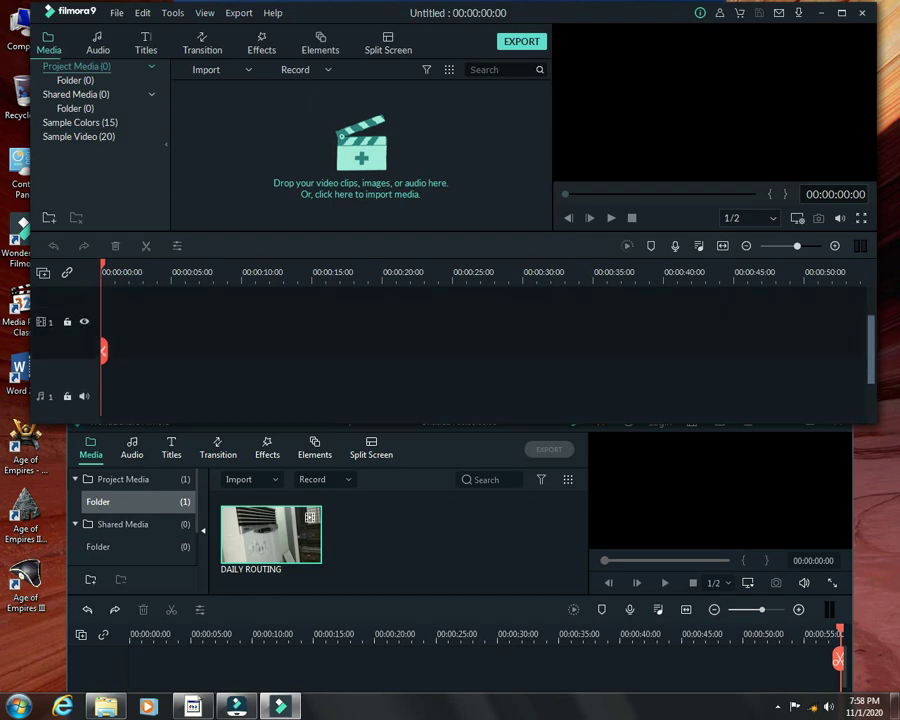
# - Bring Filmora X to the front, move its window up, and return its timeline playhead to 00:00:00:00
pyautogui.click(480, 540)
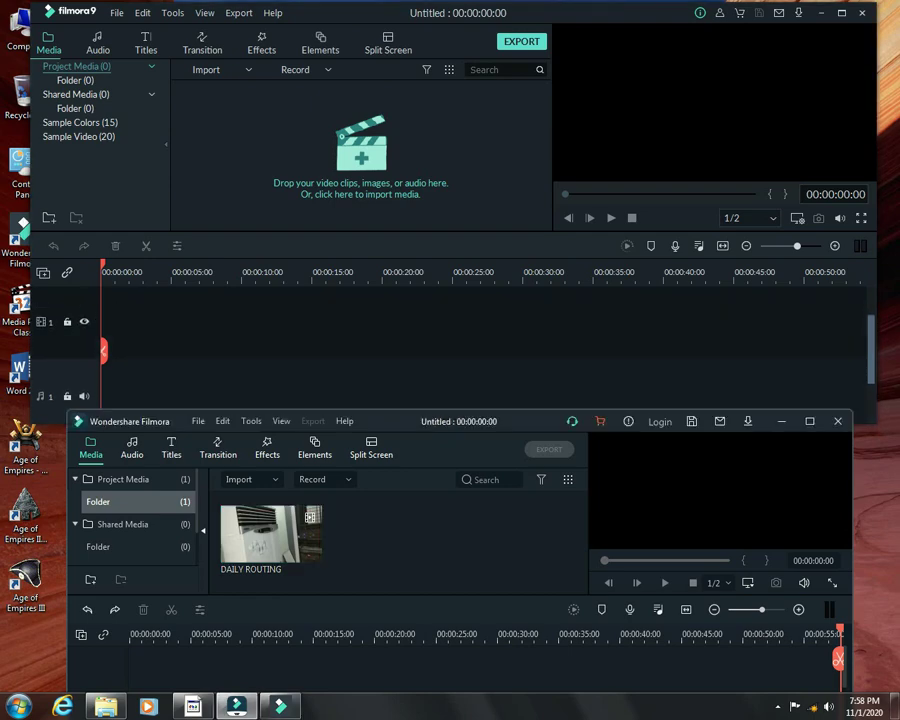
pyautogui.moveTo(520, 421); pyautogui.dragTo(494, 351)
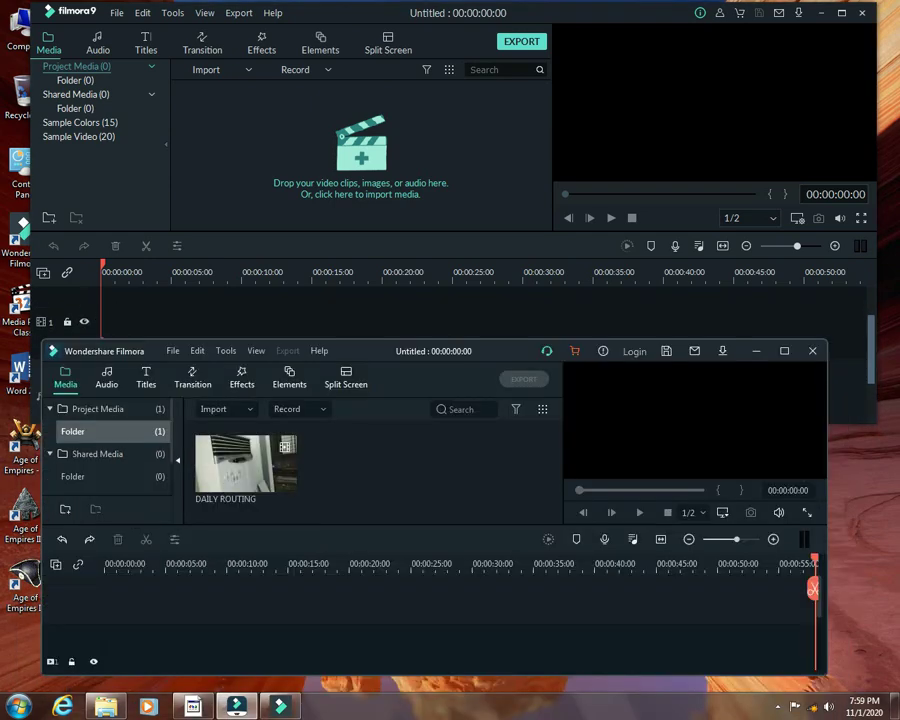
pyautogui.moveTo(813, 590); pyautogui.dragTo(107, 588)
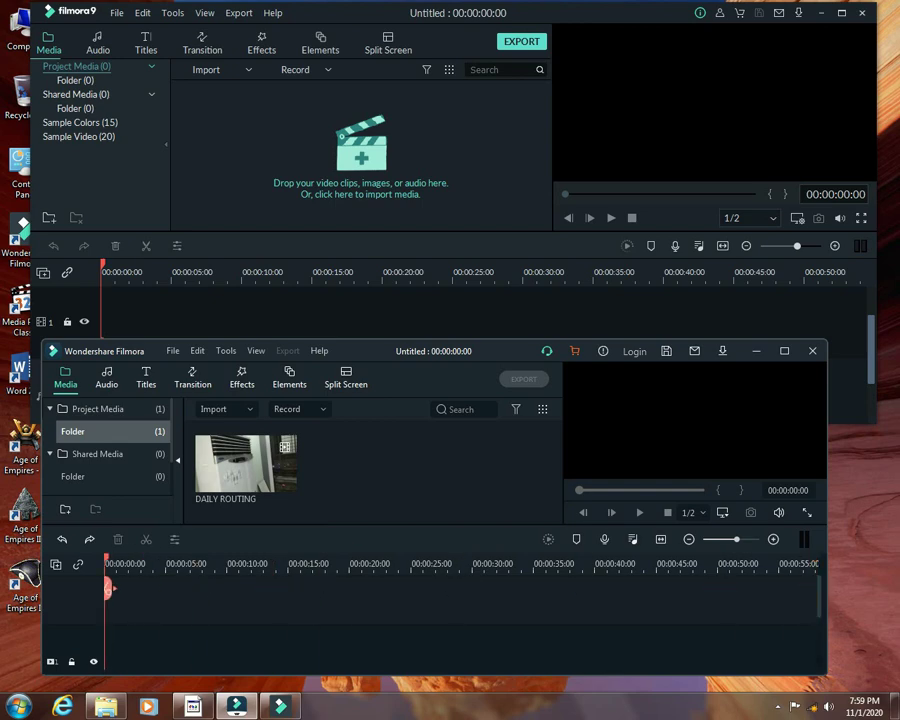
# - Widen the Filmora X window to about Filmora9's width, shift it further up, and increase its height
pyautogui.moveTo(827, 550); pyautogui.dragTo(877, 550)
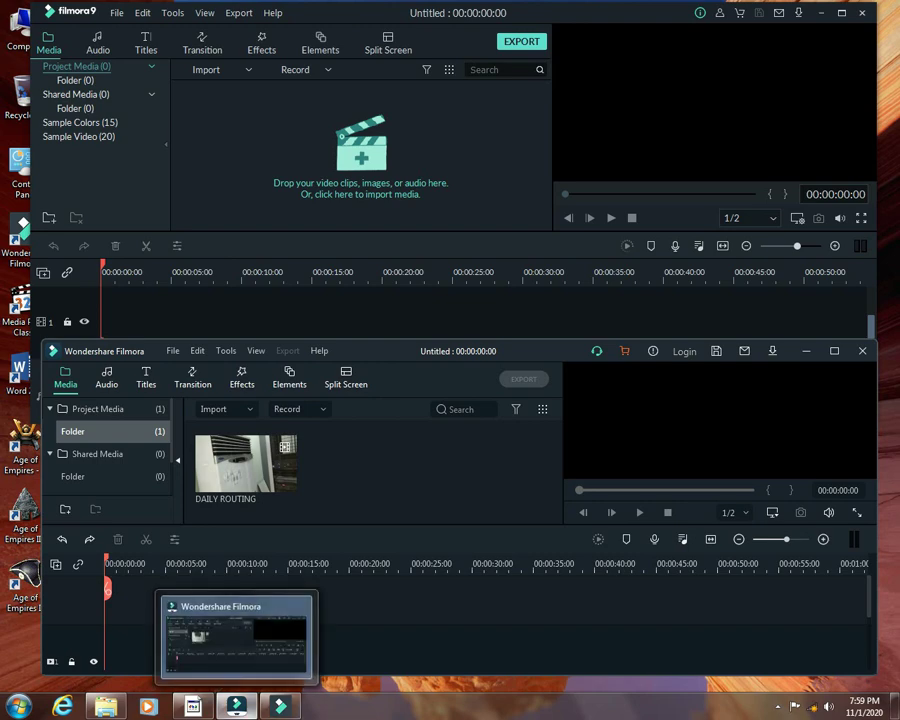
pyautogui.click(237, 706)
pyautogui.click(237, 706)
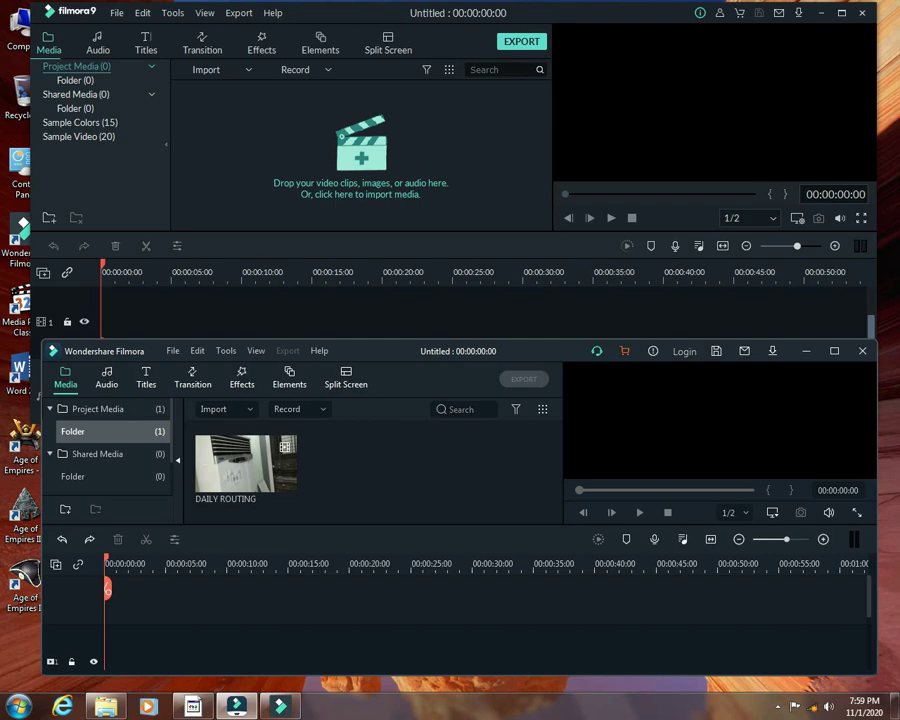
pyautogui.moveTo(458, 351); pyautogui.dragTo(452, 312)
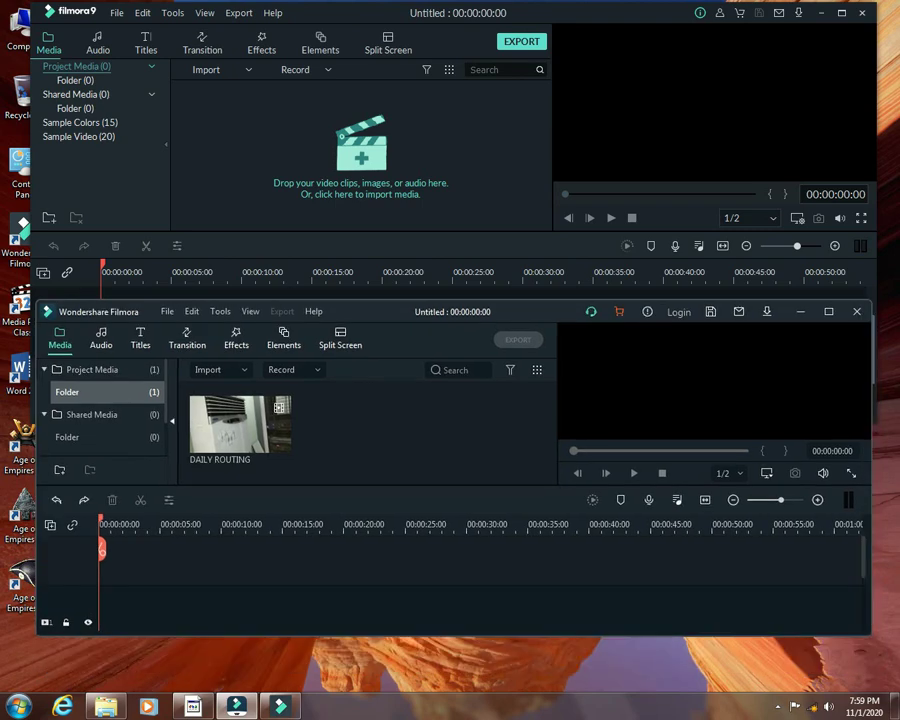
pyautogui.moveTo(453, 635); pyautogui.dragTo(453, 666)
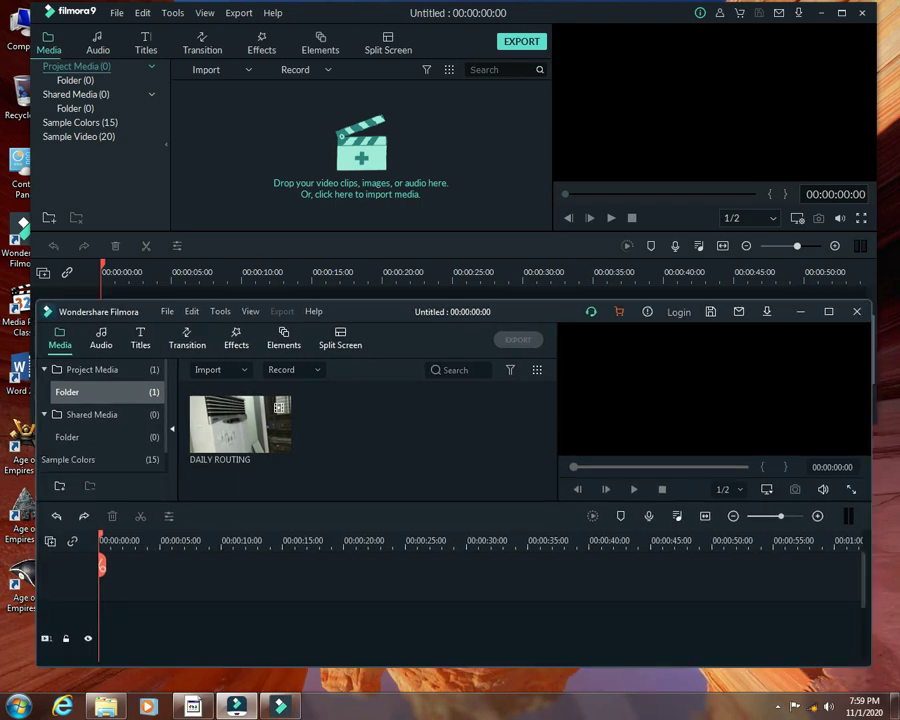
# - Collapse Project Media and Shared Media in Filmora X, and show the Sample Colors category in both Filmora versions
pyautogui.click(45, 370)
pyautogui.click(45, 392)
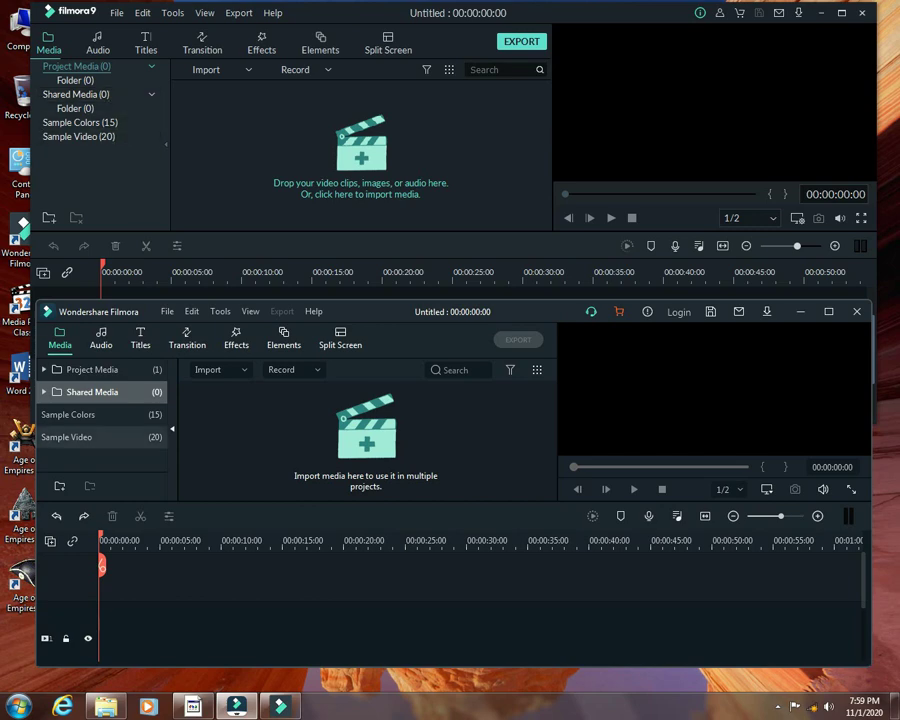
pyautogui.click(80, 123)
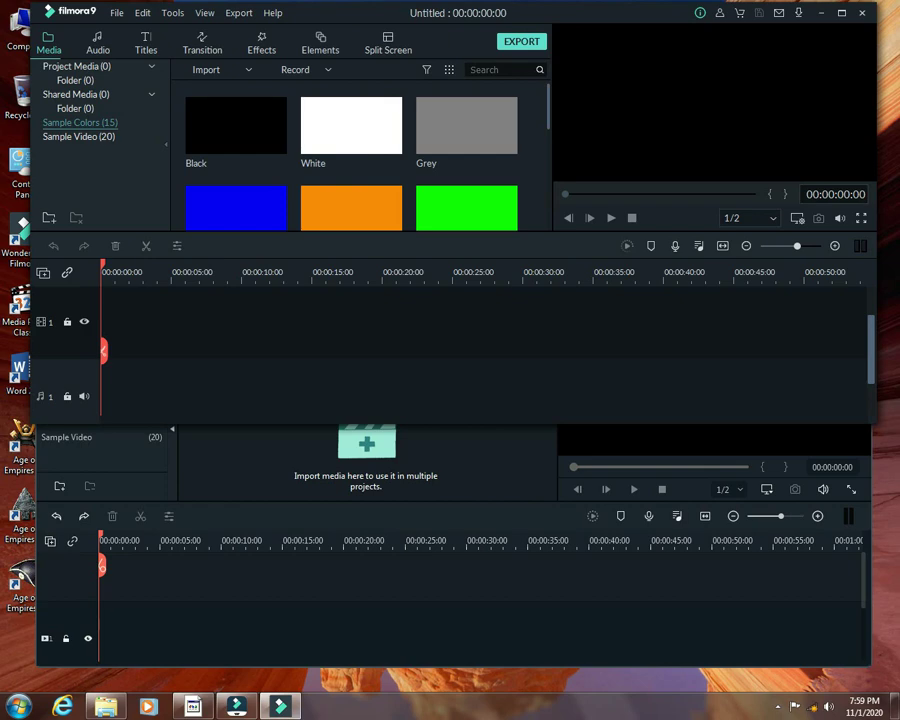
pyautogui.click(104, 461)
pyautogui.click(90, 415)
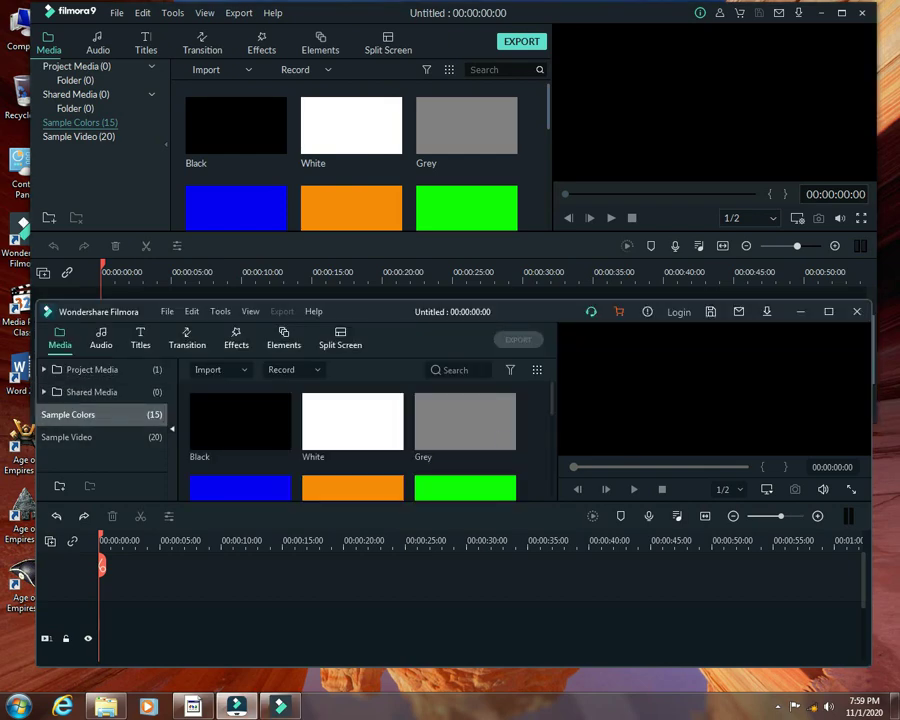
# - Examine and compare the Sample Colors swatches, from solid colors to gradients, in Filmora X and Filmora9
pyautogui.scroll(-4, 365, 430)
pyautogui.scroll(3, 365, 430)
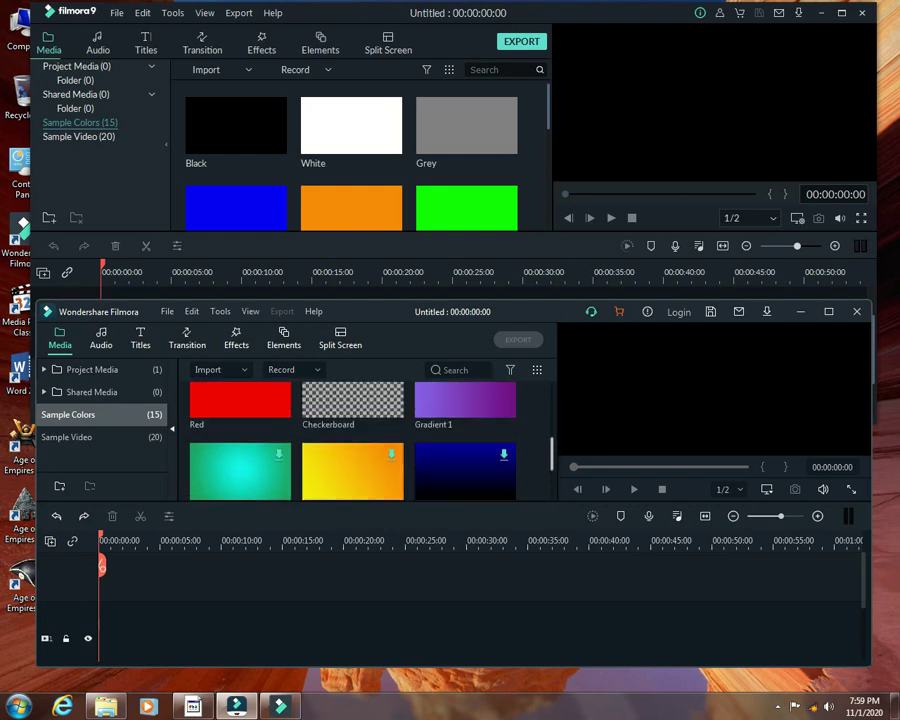
pyautogui.scroll(2, 365, 430)
pyautogui.scroll(-3, 365, 430)
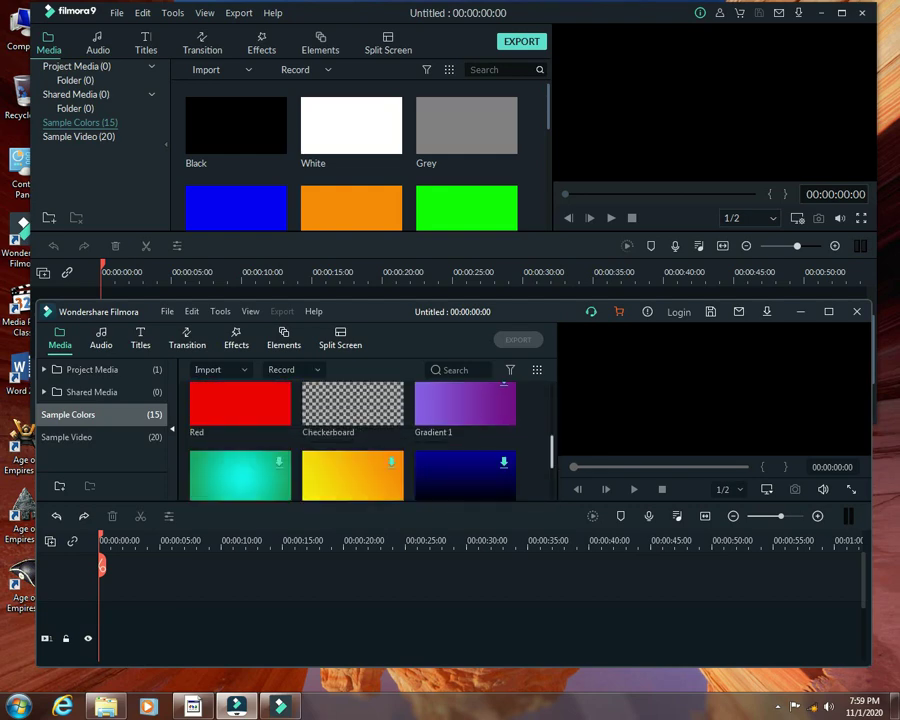
pyautogui.scroll(1, 365, 430)
pyautogui.scroll(1, 365, 430)
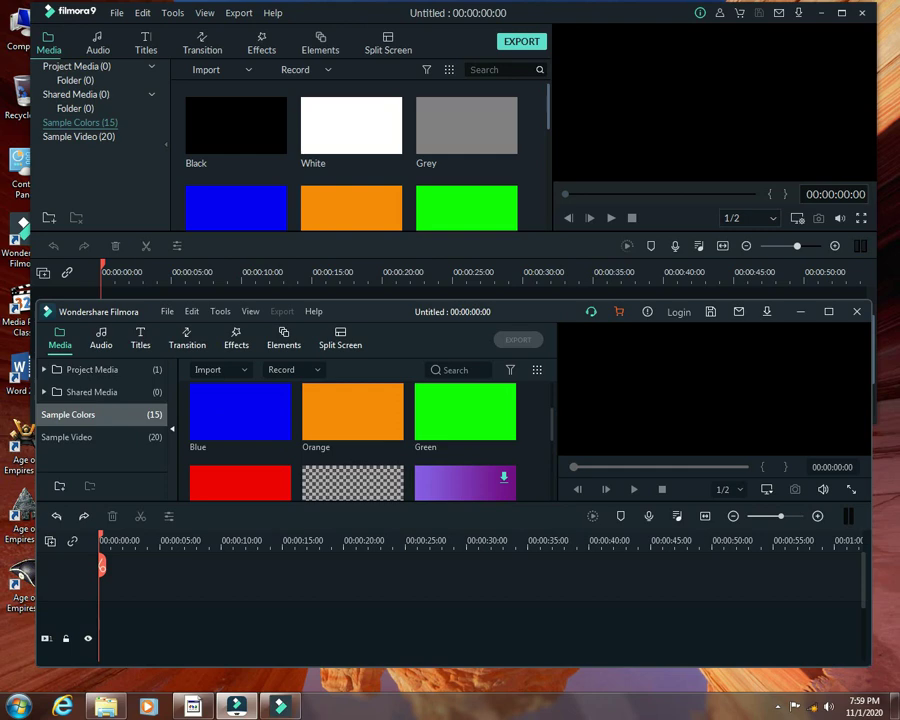
pyautogui.click(365, 172)
pyautogui.scroll(-5, 365, 160)
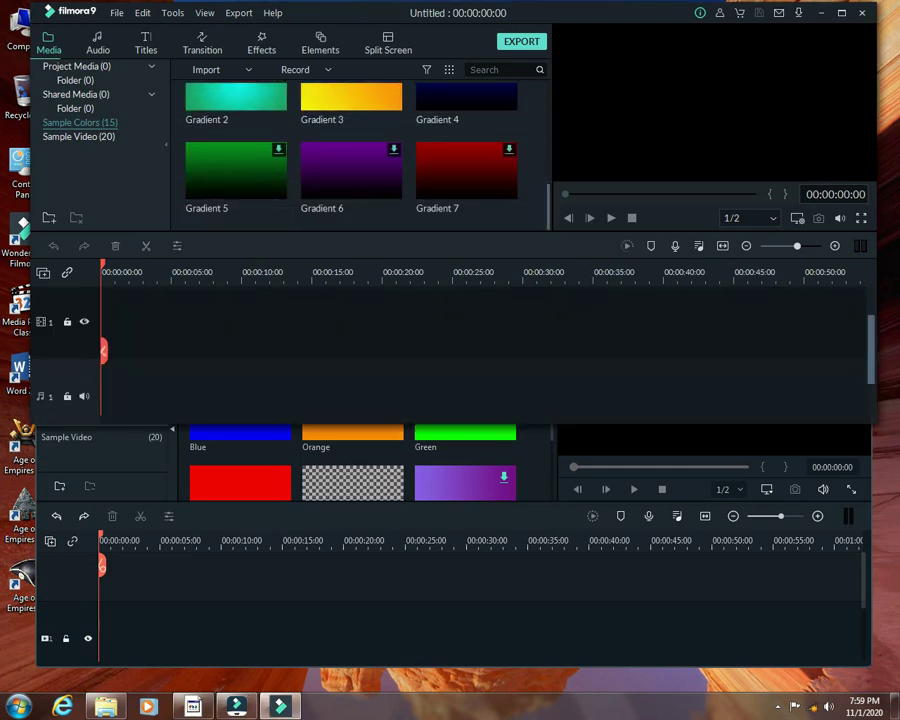
pyautogui.click(365, 456)
pyautogui.scroll(-3, 365, 445)
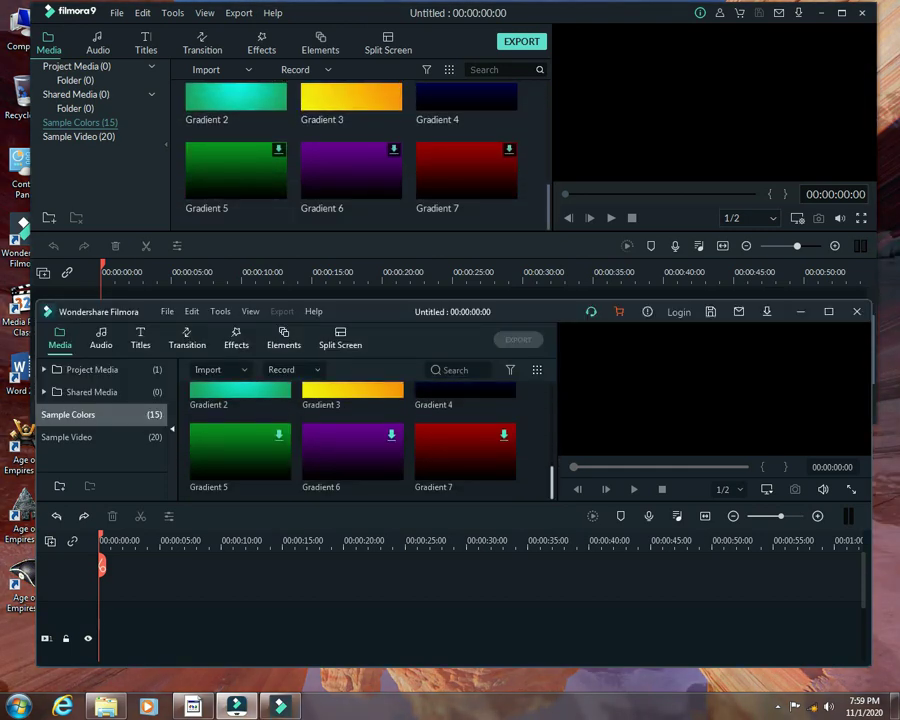
pyautogui.scroll(3, 365, 445)
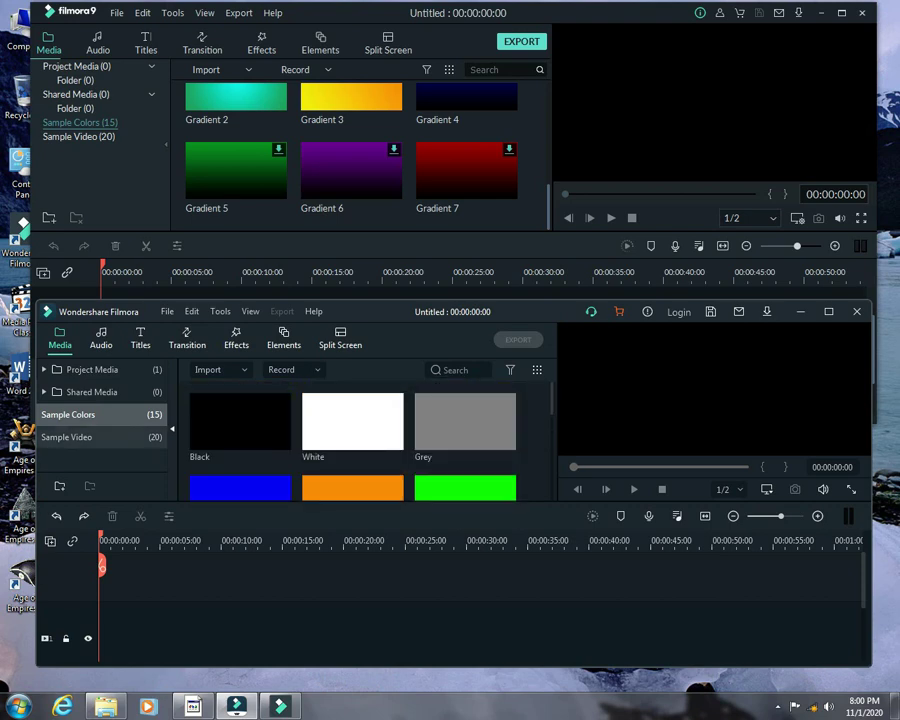
# - Show the Sample Video category in both Filmora versions and compare the clips, from the Travel videos to the Countdown videos
pyautogui.click(90, 437)
pyautogui.click(78, 136)
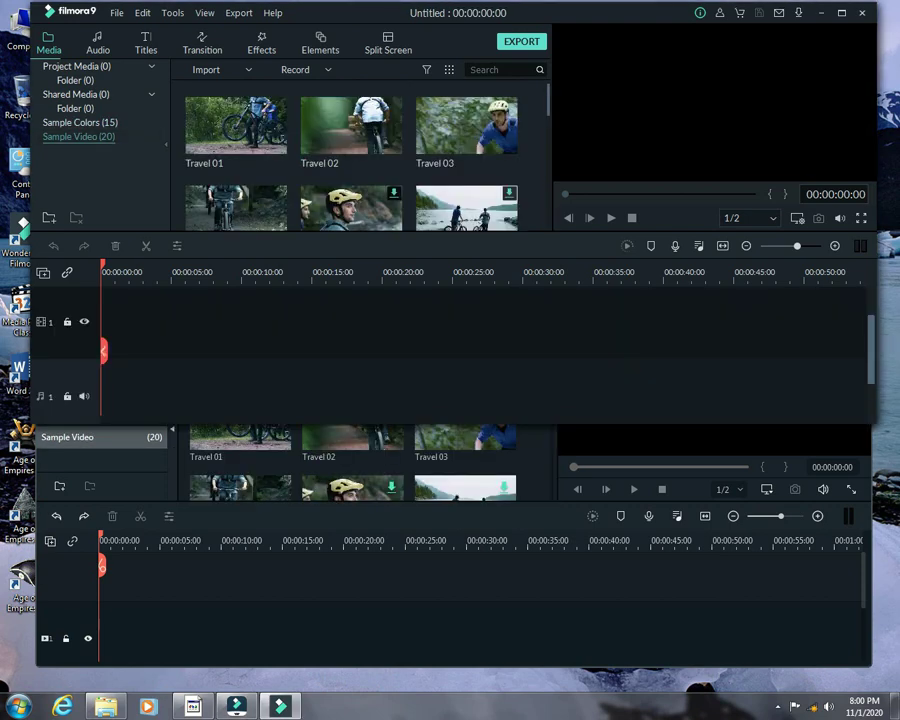
pyautogui.scroll(-10, 350, 150)
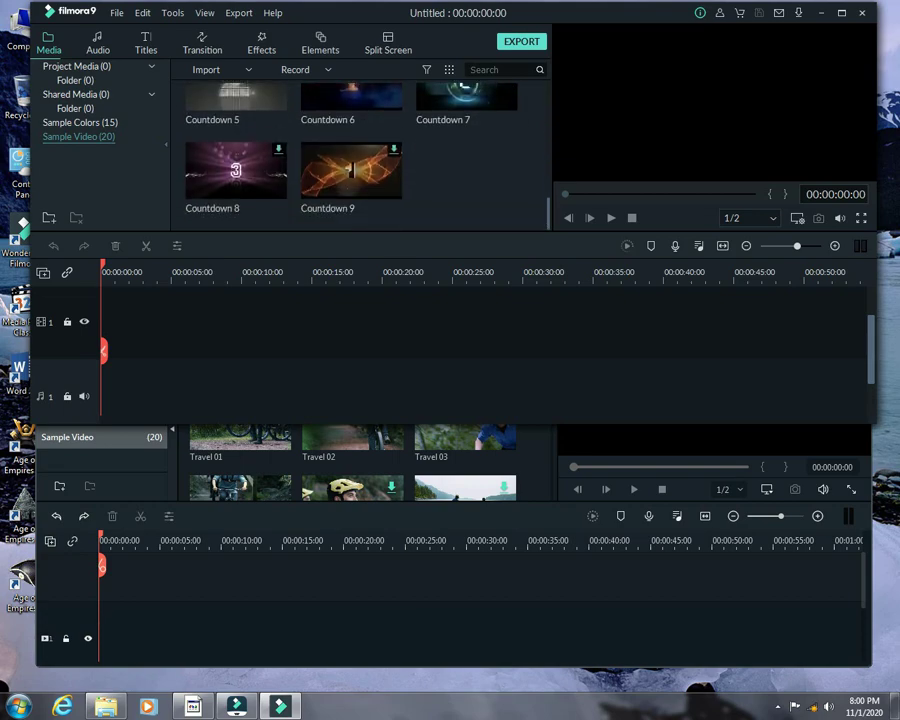
pyautogui.click(537, 462)
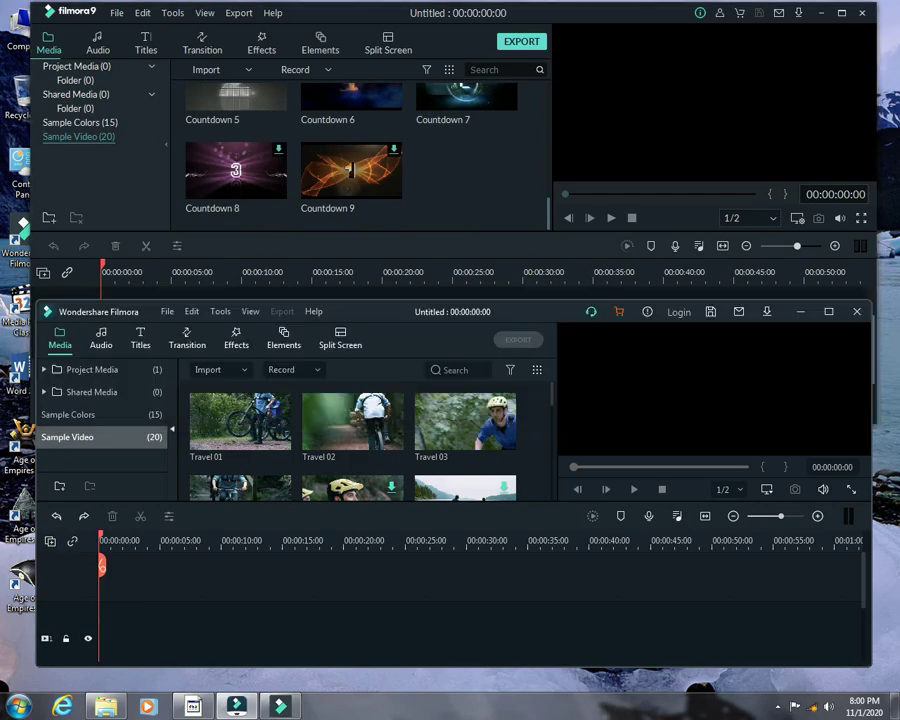
pyautogui.moveTo(551, 394)
pyautogui.mouseDown()
pyautogui.moveTo(551, 489)
pyautogui.moveTo(551, 394)
pyautogui.mouseUp()
# - Open the Audio library in both Filmora versions and collapse the Included folder in Filmora X
pyautogui.click(101, 338)
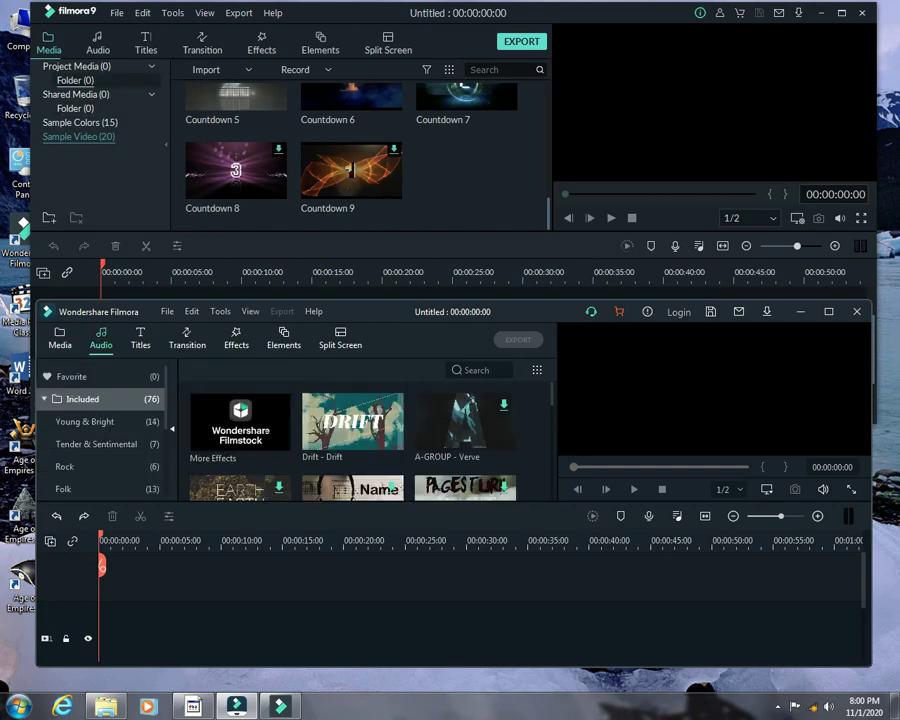
pyautogui.click(98, 43)
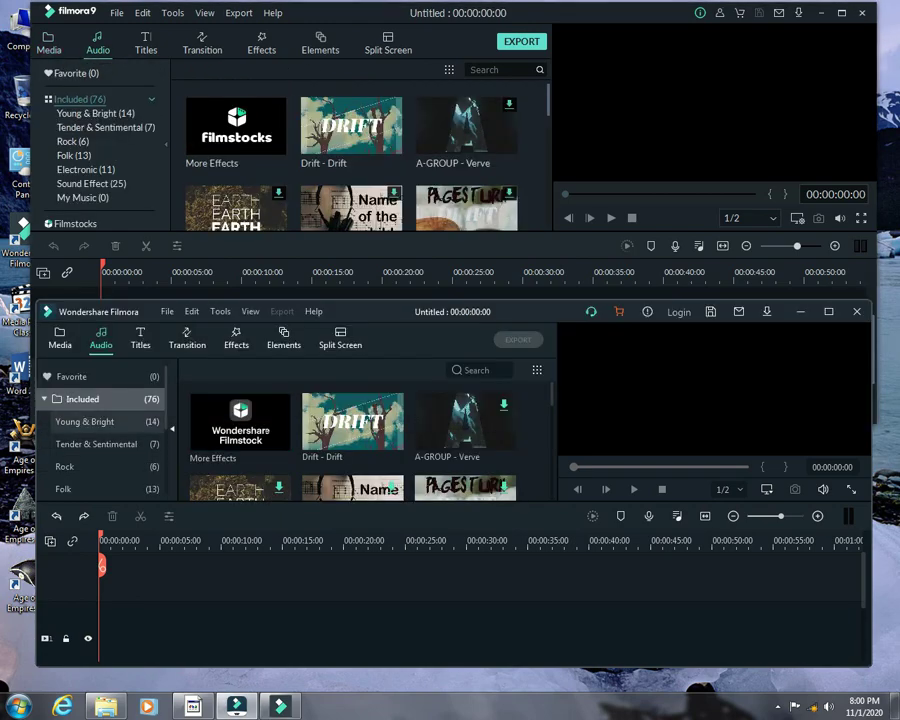
pyautogui.click(45, 399)
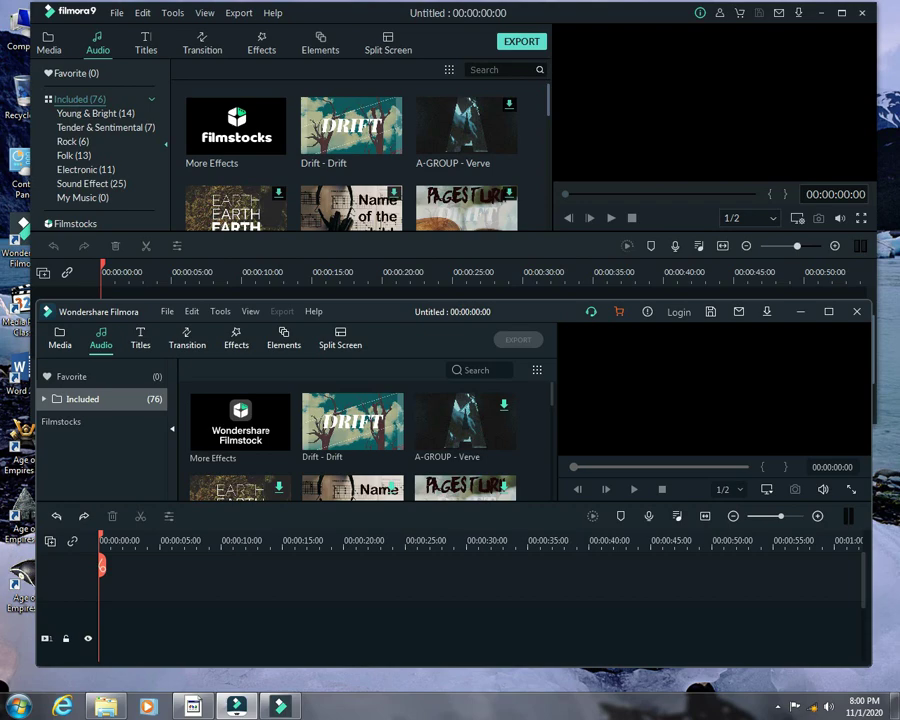
# - Hide and restore the category list beside the Audio thumbnails in Filmora9 and Filmora X
pyautogui.click(166, 145)
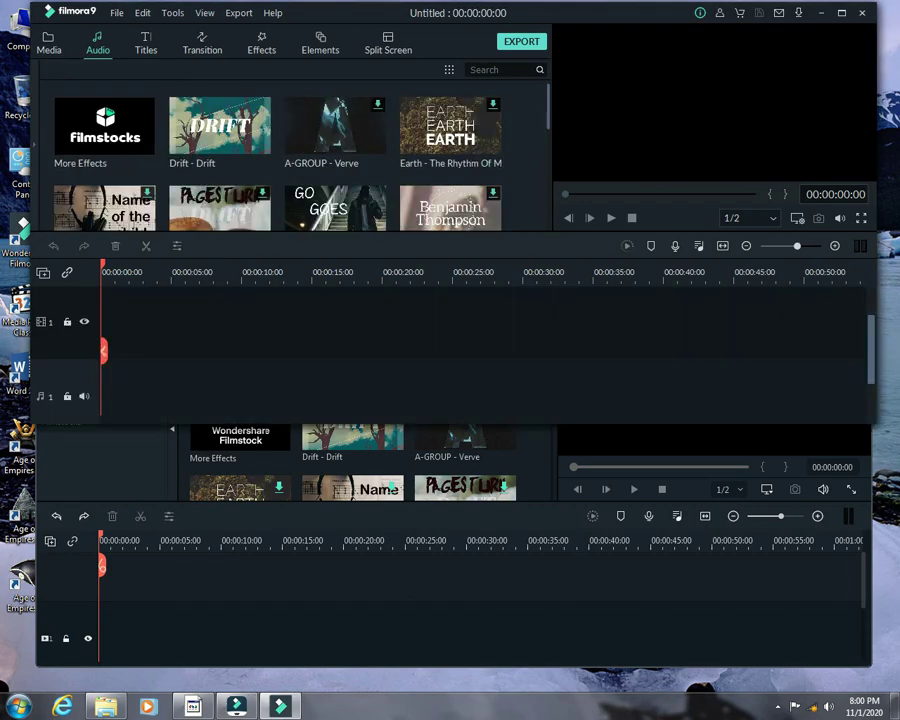
pyautogui.click(34, 145)
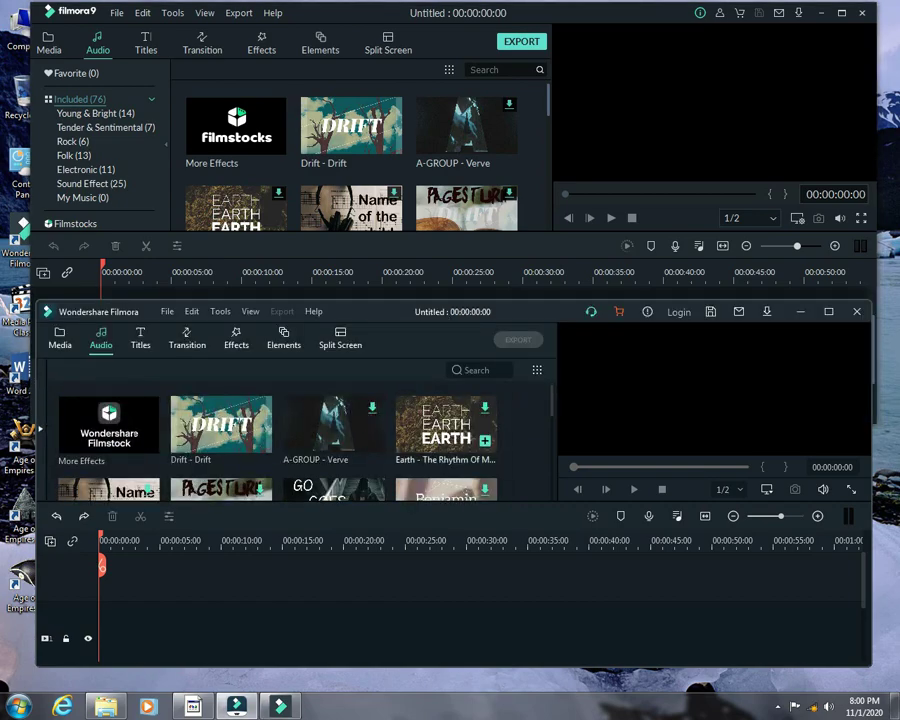
pyautogui.click(41, 429)
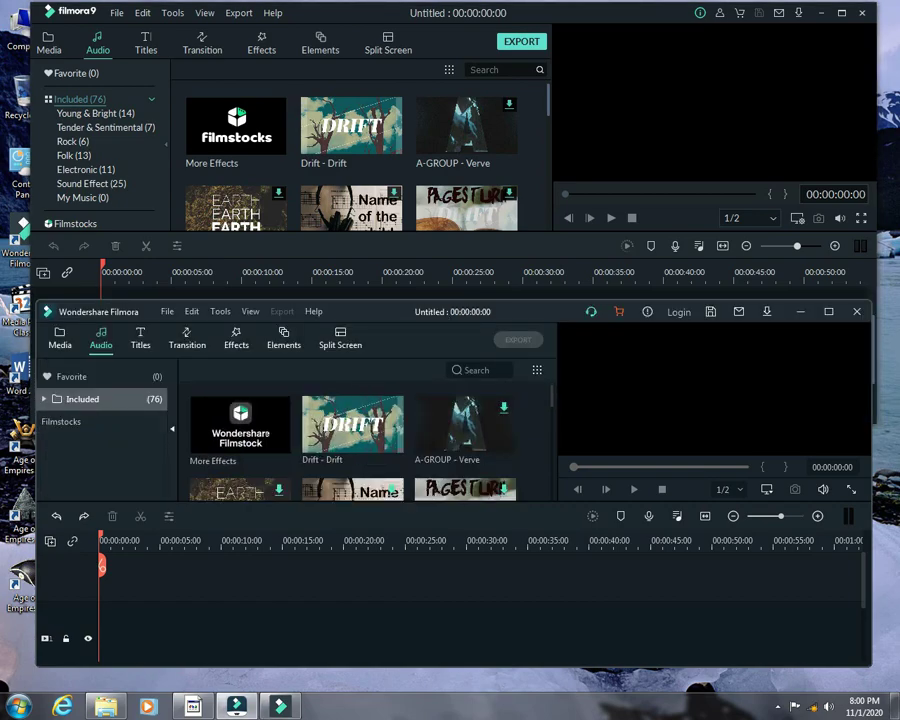
# - Expand the Included audio folder in Filmora X and compare its categories, from Young & Bright to My Music, with Filmora9's
pyautogui.click(44, 399)
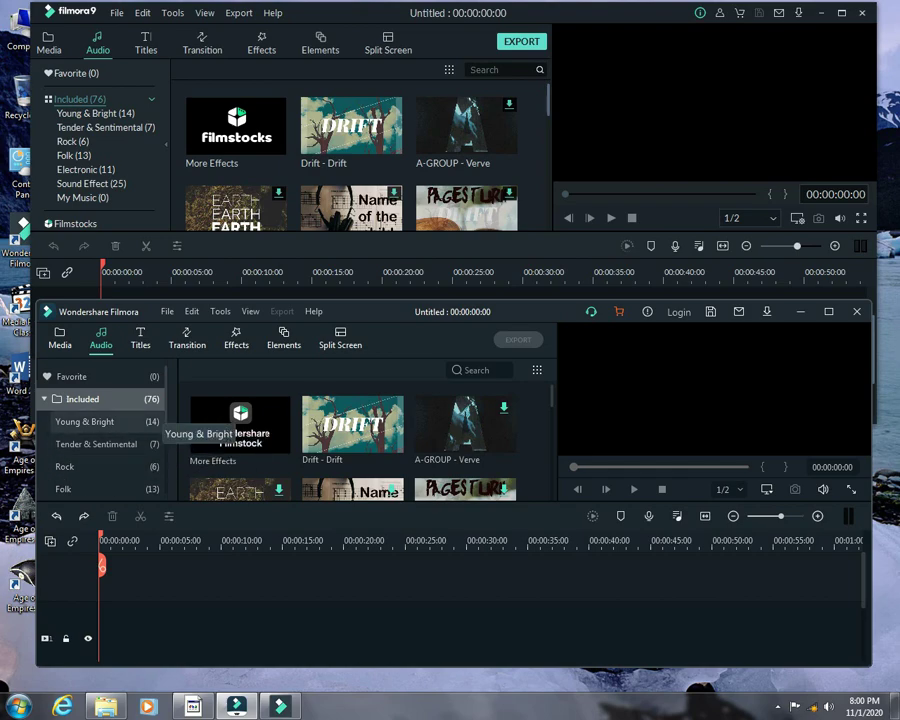
pyautogui.scroll(-3, 100, 430)
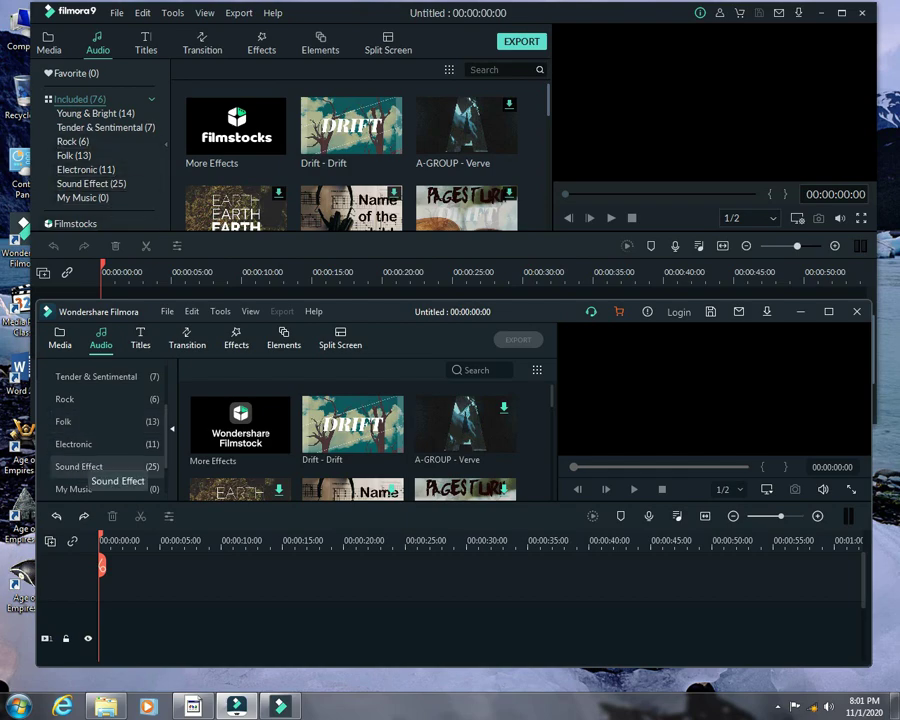
pyautogui.scroll(-1, 167, 460)
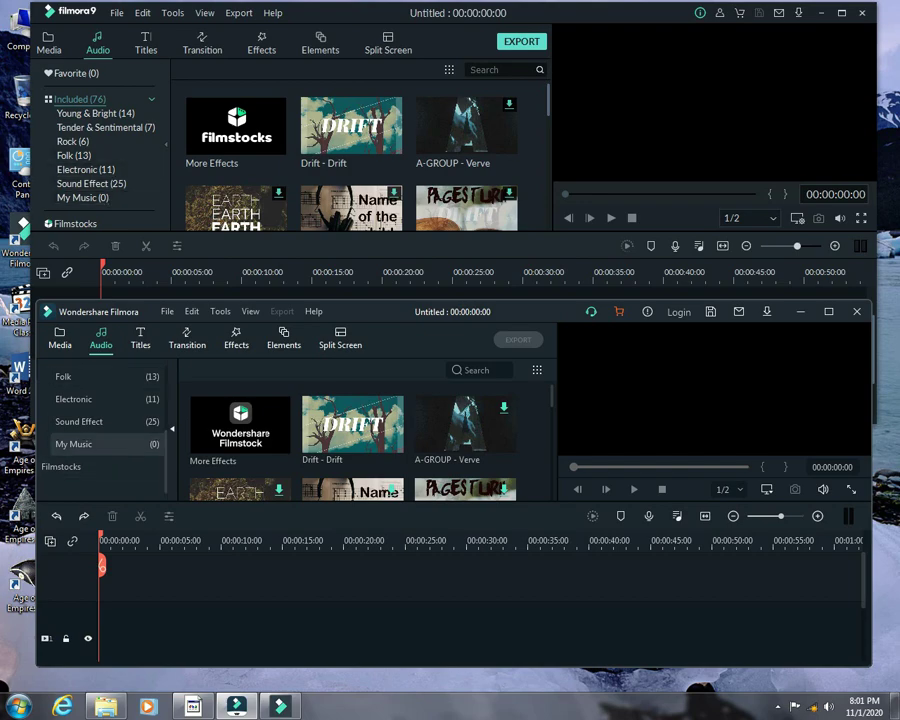
pyautogui.moveTo(166, 462); pyautogui.dragTo(166, 396)
# - Open the Titles library in both Filmora versions and compare the categories, from Custom and Openers to New Concept
pyautogui.click(141, 338)
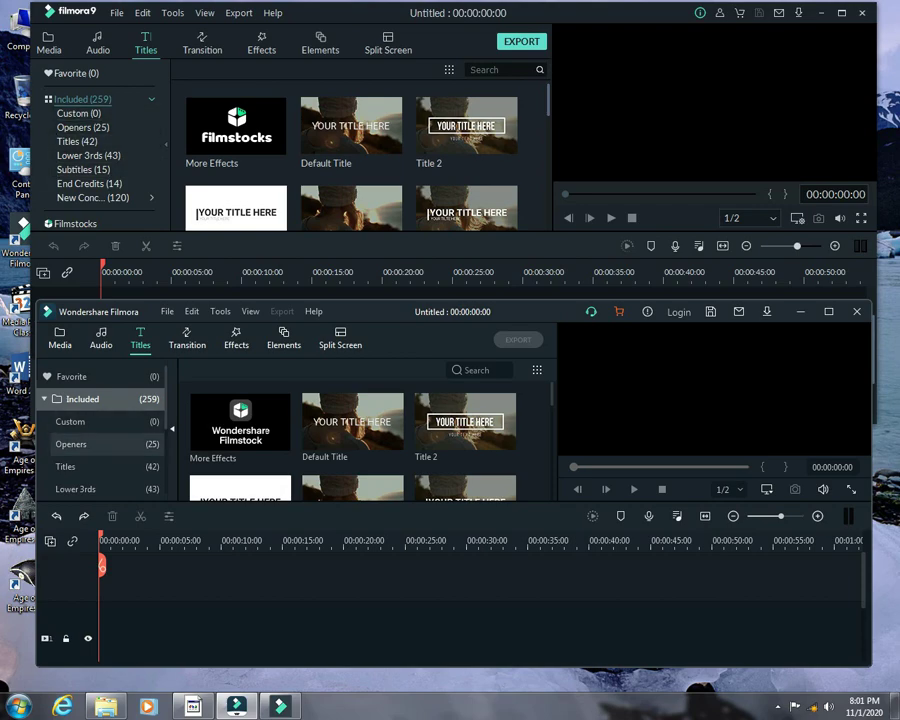
pyautogui.scroll(-1, 90, 444)
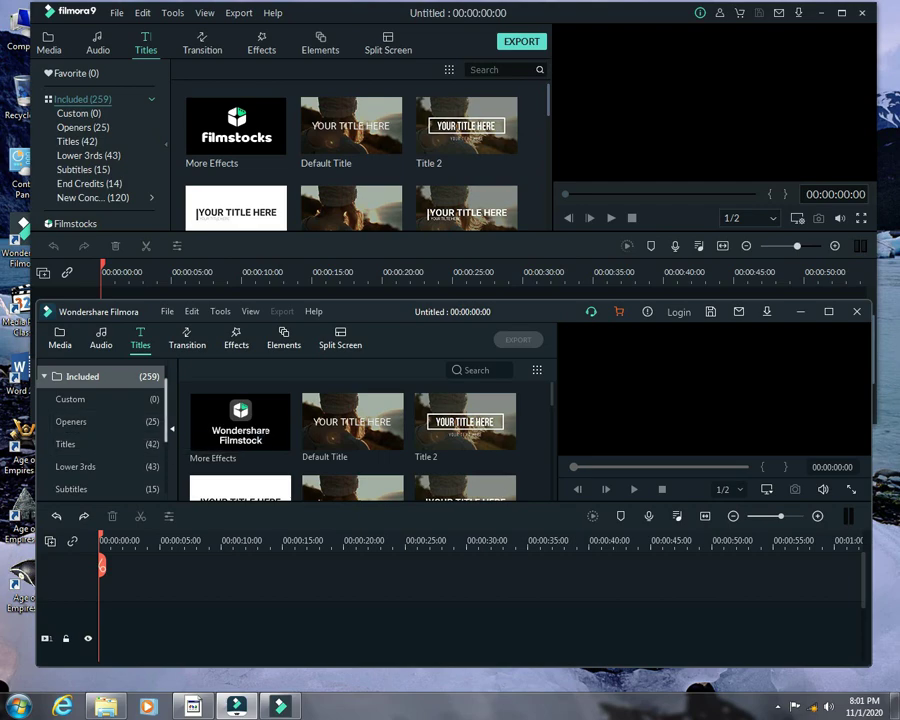
pyautogui.scroll(-2, 100, 421)
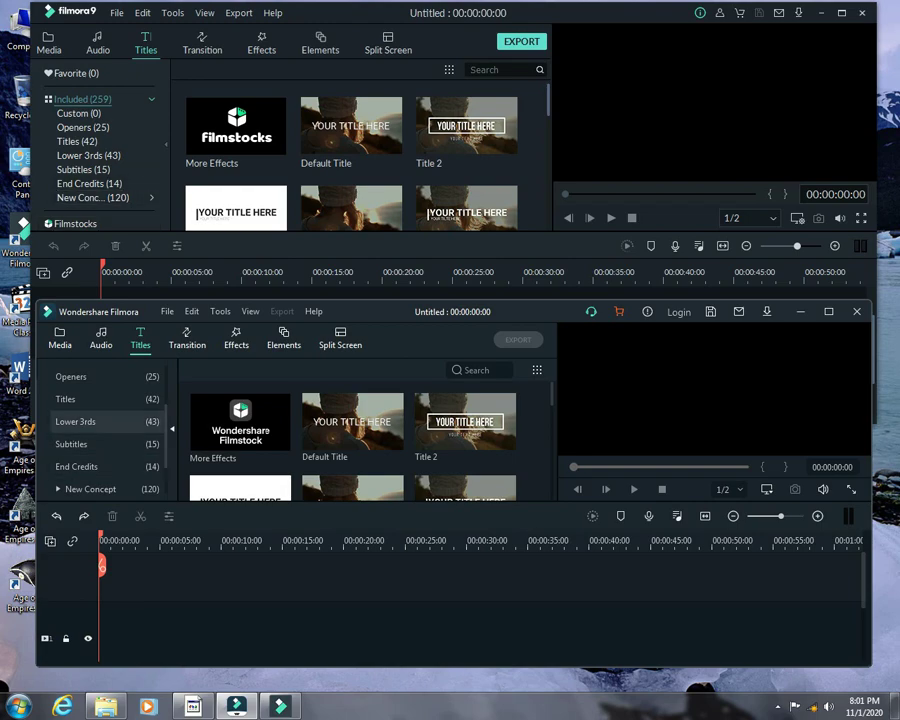
pyautogui.scroll(-1, 100, 430)
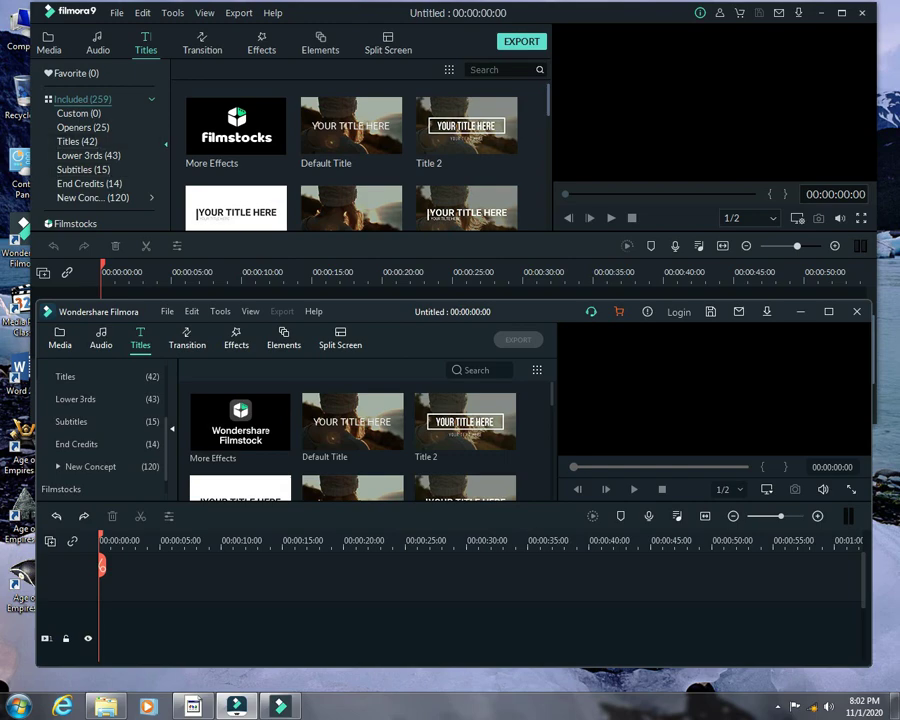
# - Open the Transition library in both Filmora versions and compare the categories, from Basic and 3D to Plain Shape
pyautogui.hotkey('alt', 'Tab')
pyautogui.click(202, 43)
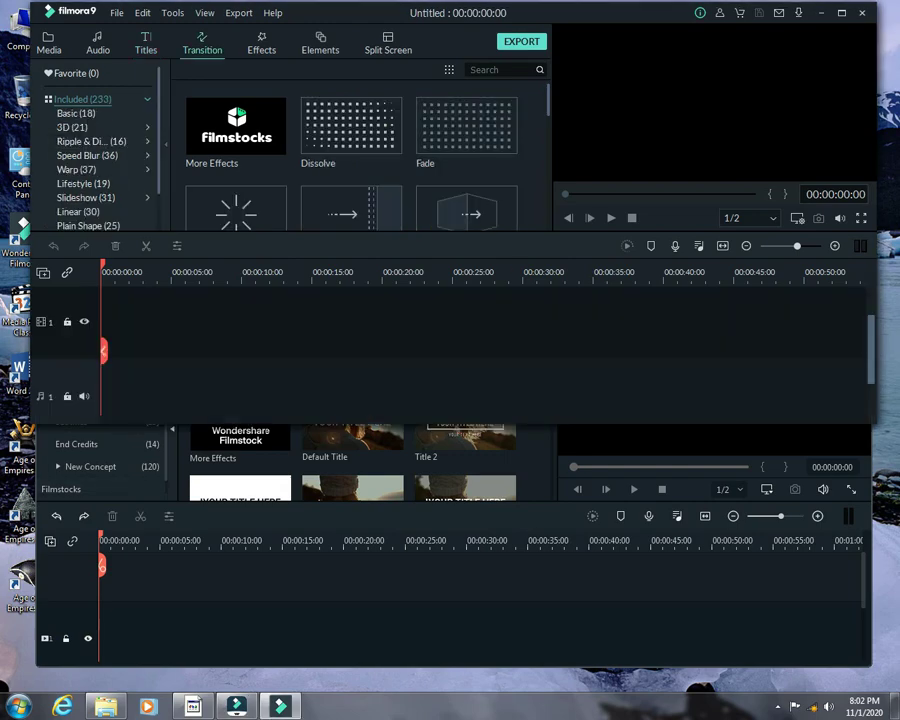
pyautogui.hotkey('alt', 'Tab')
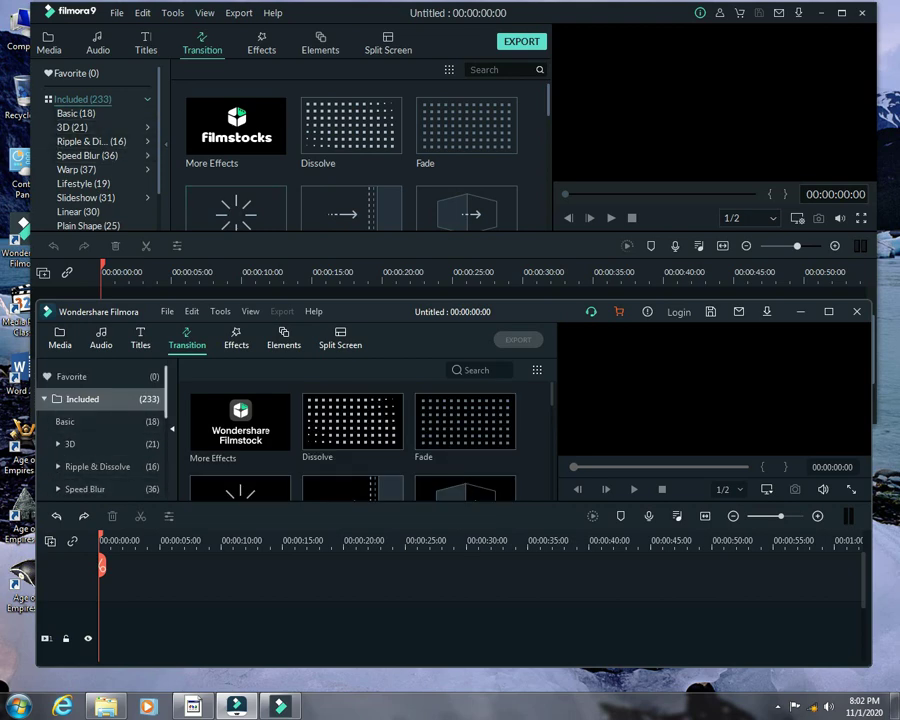
pyautogui.scroll(-1, 102, 422)
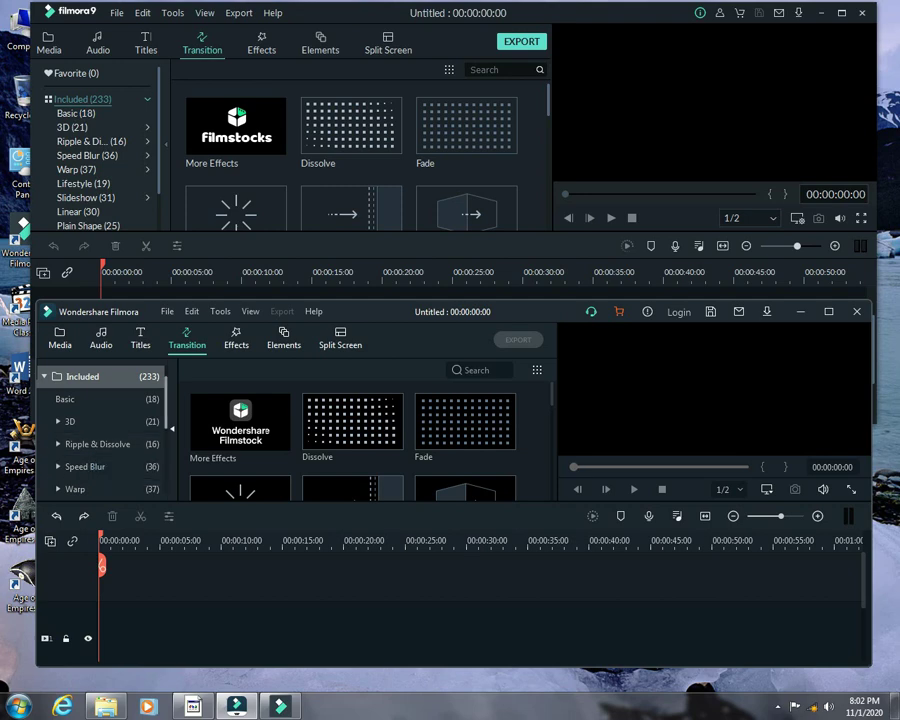
pyautogui.scroll(-2, 100, 440)
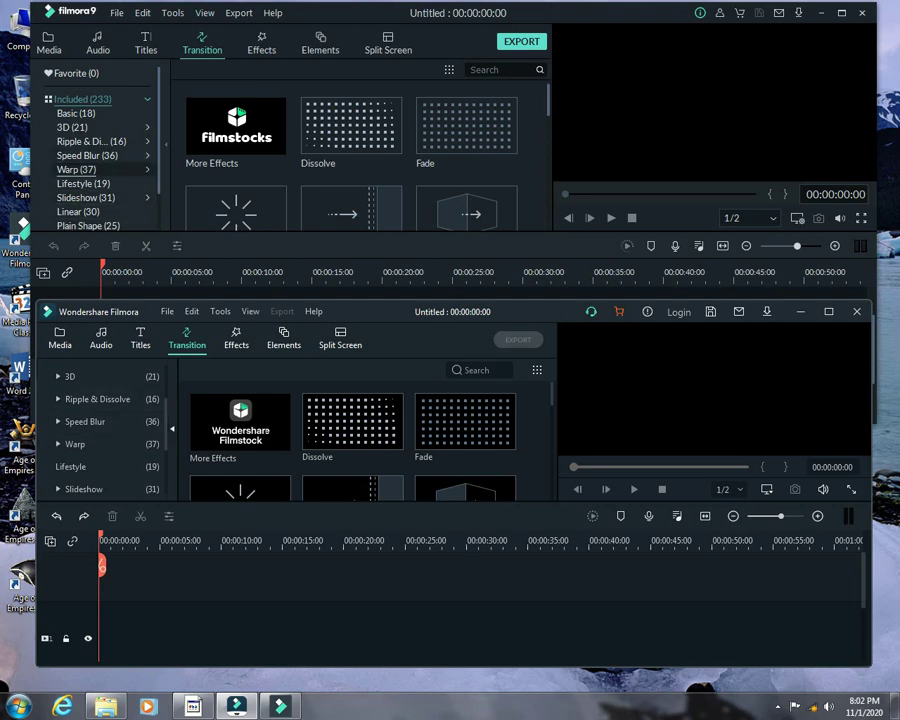
pyautogui.moveTo(158, 172); pyautogui.dragTo(158, 184)
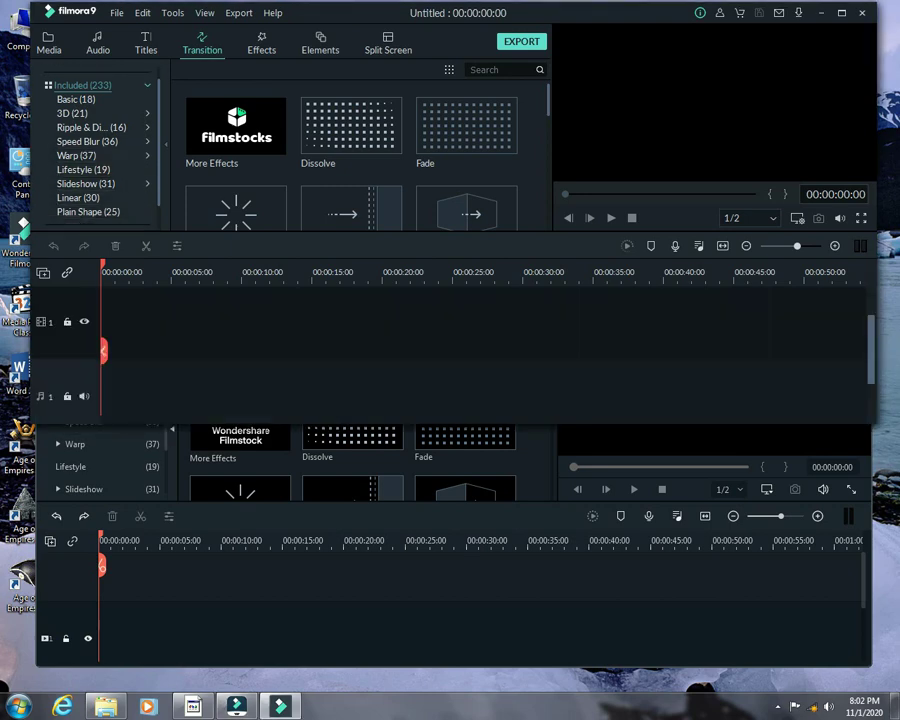
pyautogui.moveTo(166, 440); pyautogui.dragTo(166, 468)
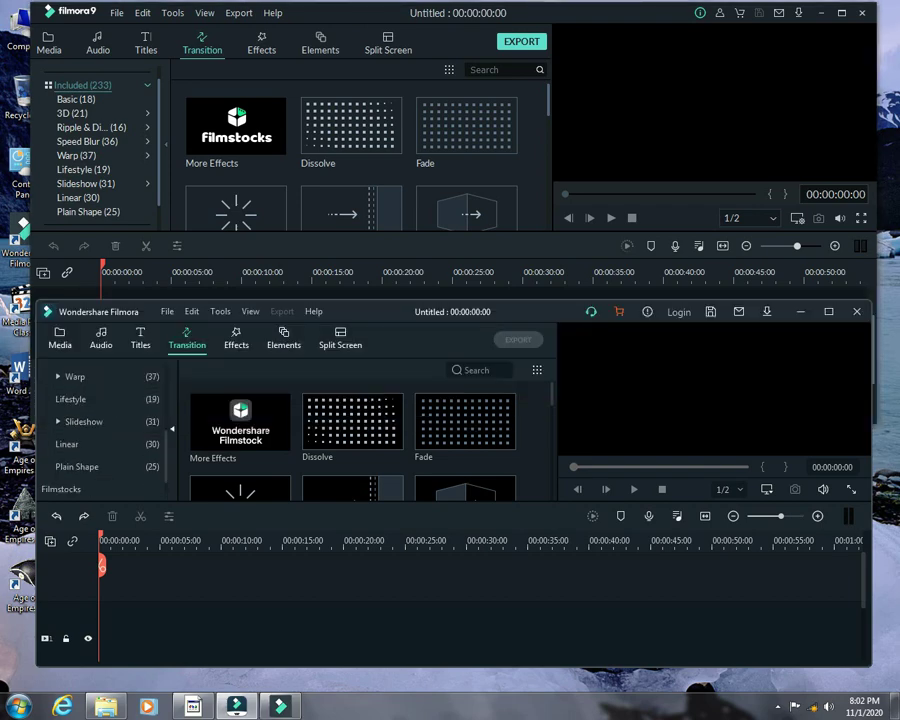
# - Open the Effects library in both Filmora versions and compare the Filters, Overlays, Utility and LUT categories
pyautogui.click(261, 43)
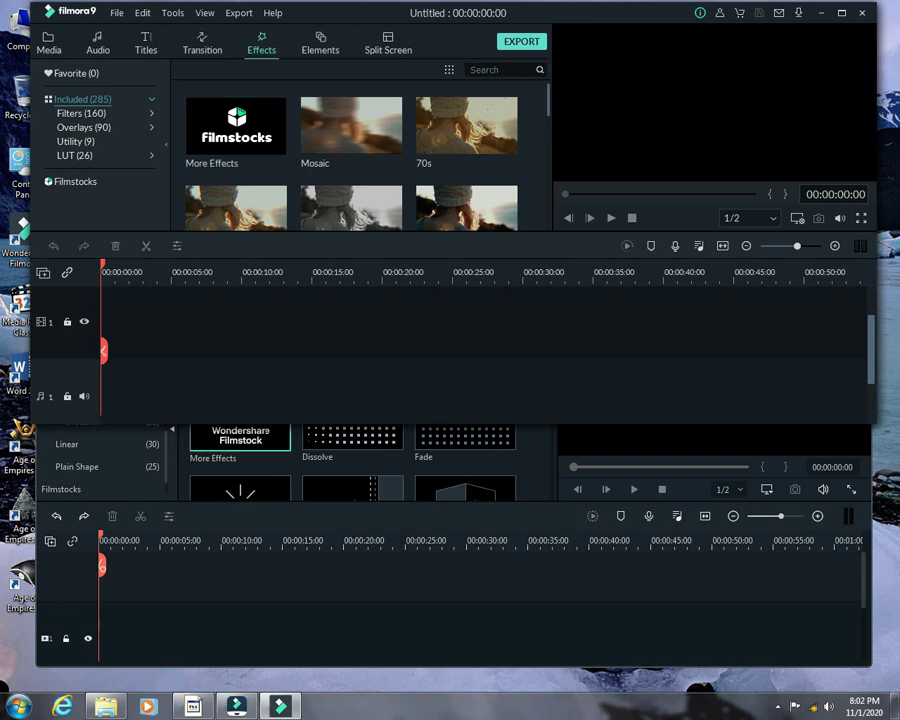
pyautogui.hotkey('alt', 'Tab')
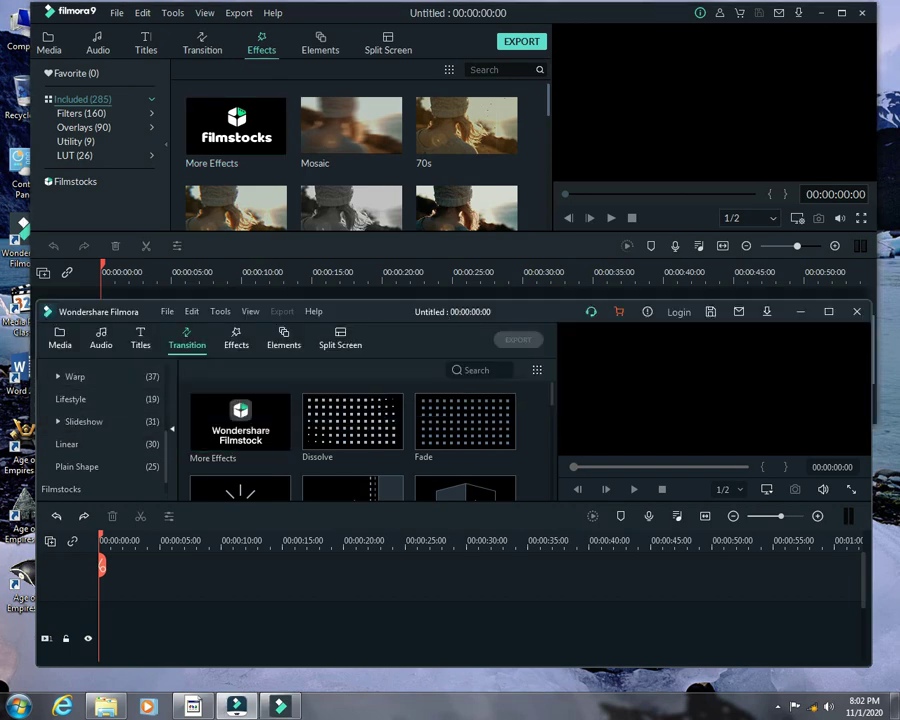
pyautogui.hotkey('alt', '5')
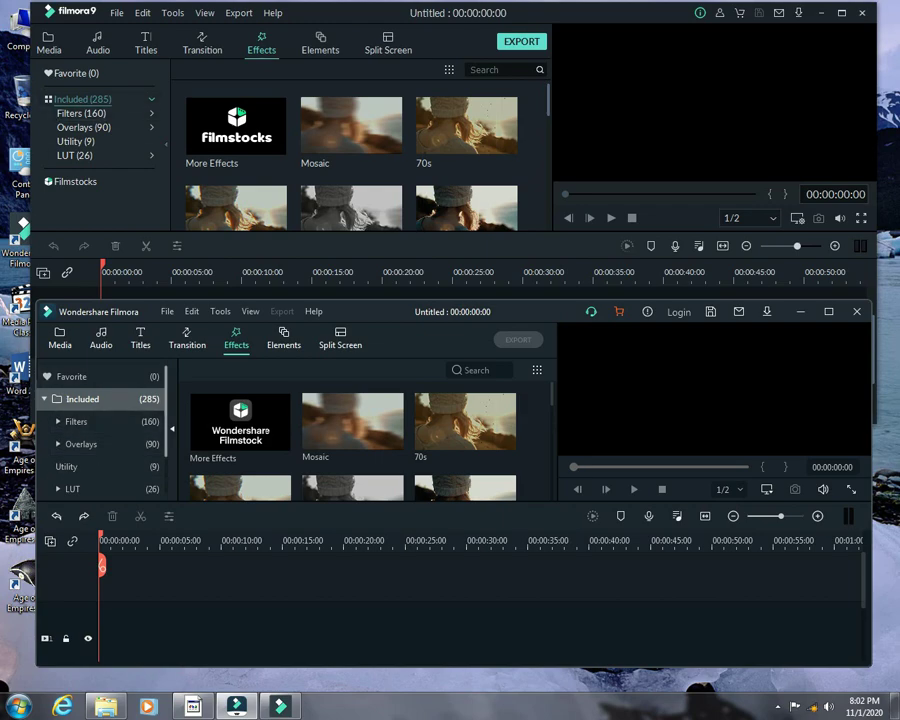
pyautogui.scroll(-2, 100, 430)
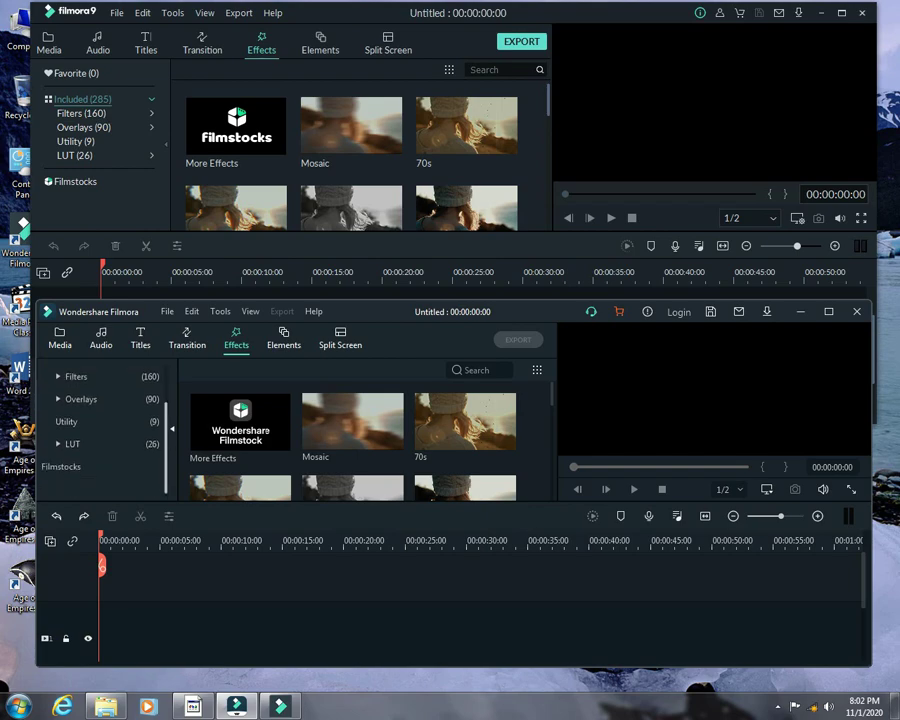
pyautogui.scroll(2, 100, 430)
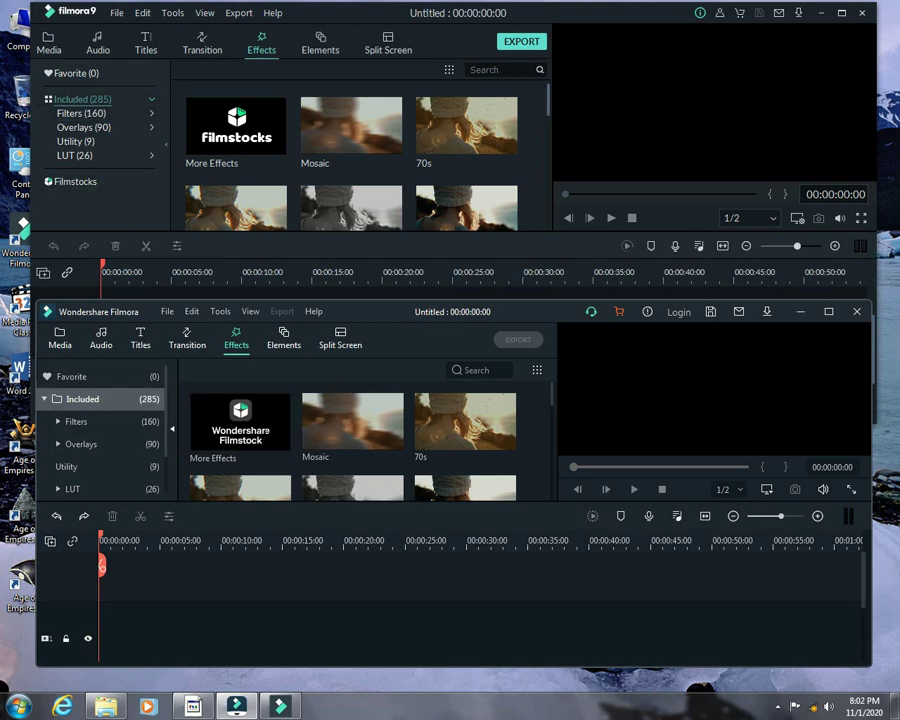
# - Open the Elements library in both Filmora versions and compare the categories, from Love and Journey to Pets and Emoji
pyautogui.click(284, 338)
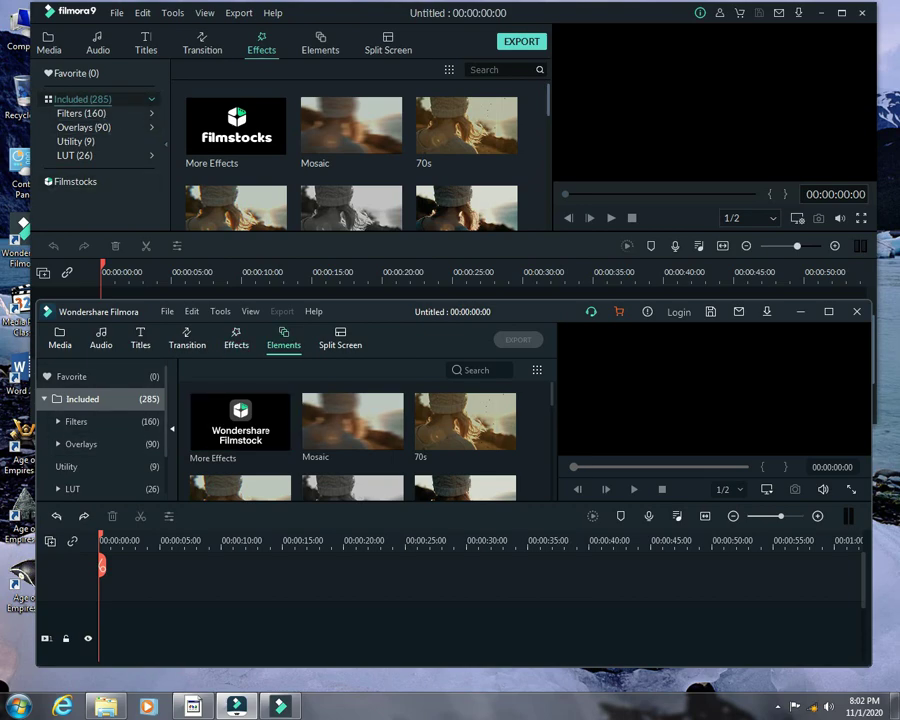
pyautogui.click(320, 43)
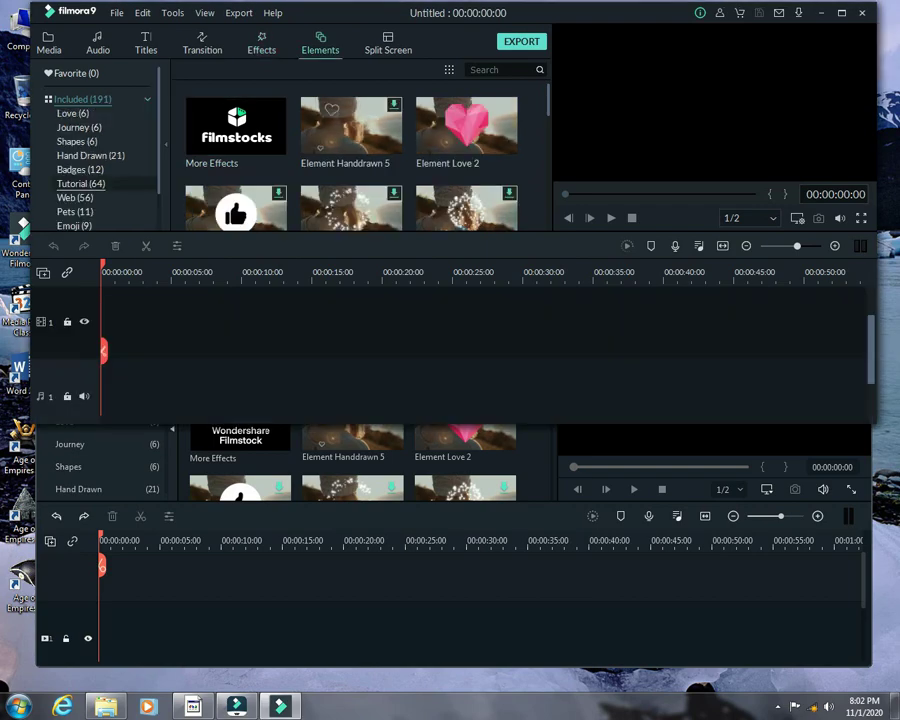
pyautogui.click(250, 517)
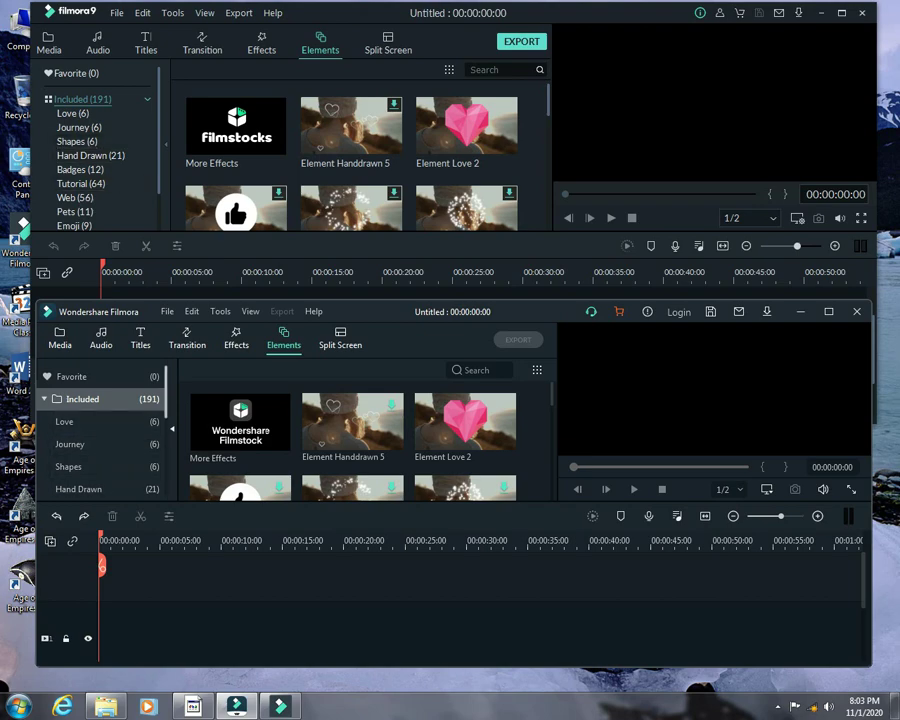
pyautogui.scroll(-3, 100, 432)
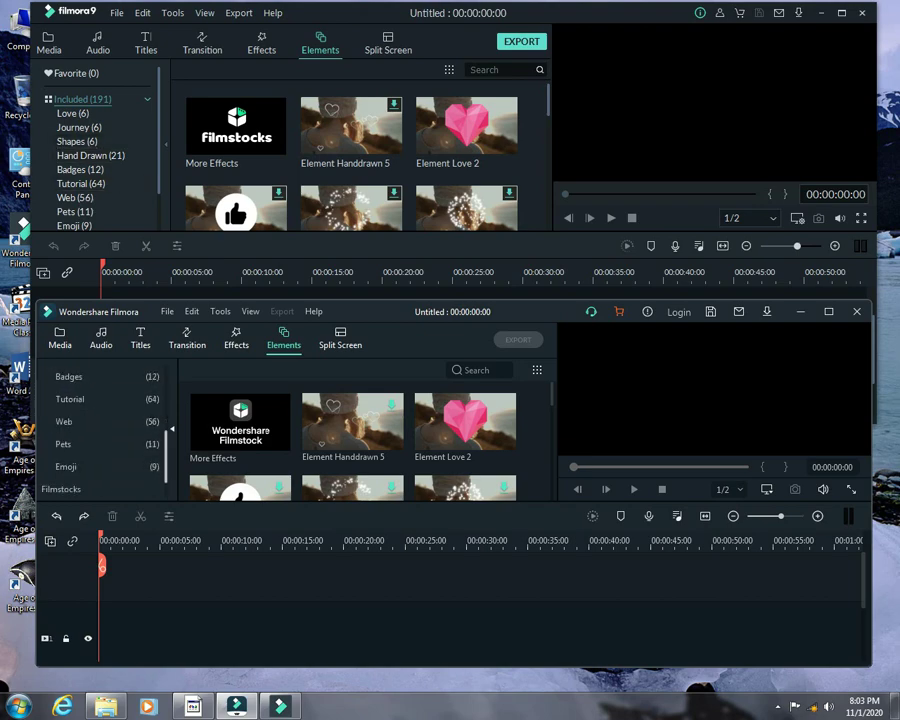
pyautogui.scroll(1, 100, 432)
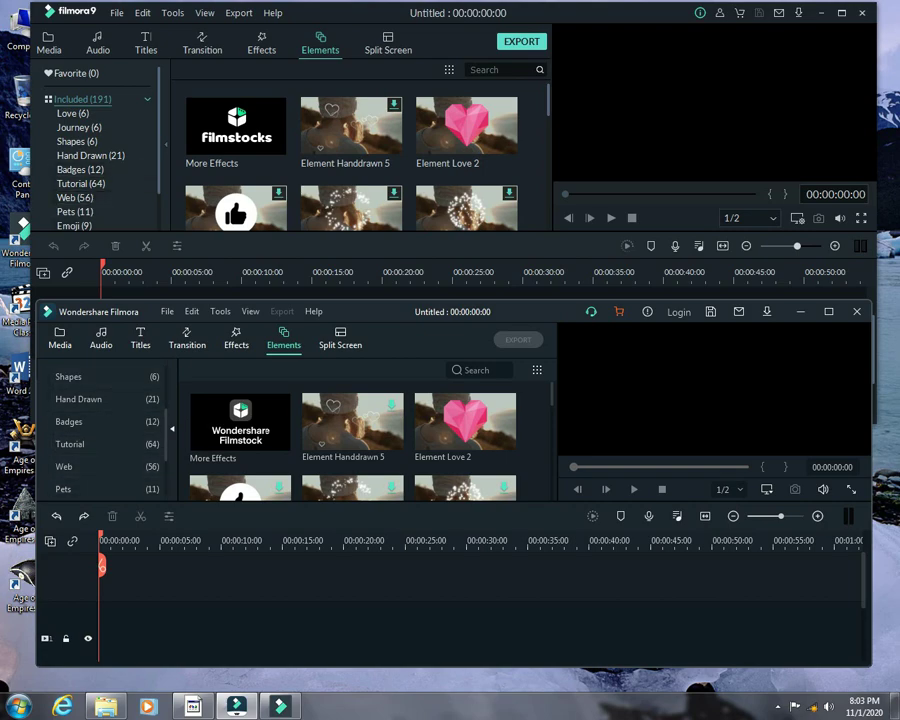
pyautogui.click(120, 188)
pyautogui.scroll(-2, 120, 188)
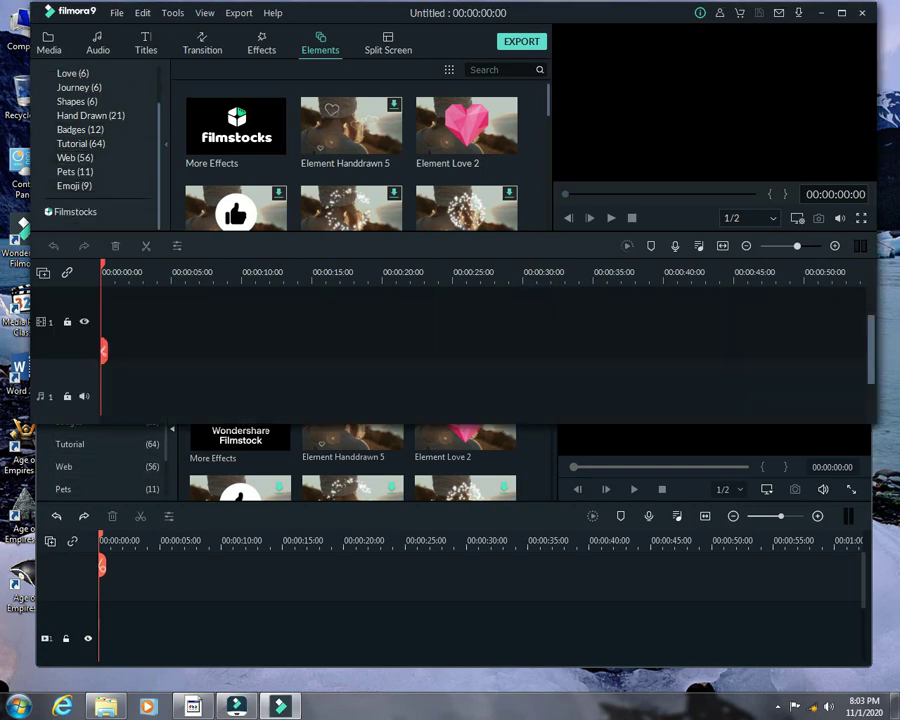
pyautogui.click(130, 467)
pyautogui.moveTo(166, 432); pyautogui.dragTo(166, 468)
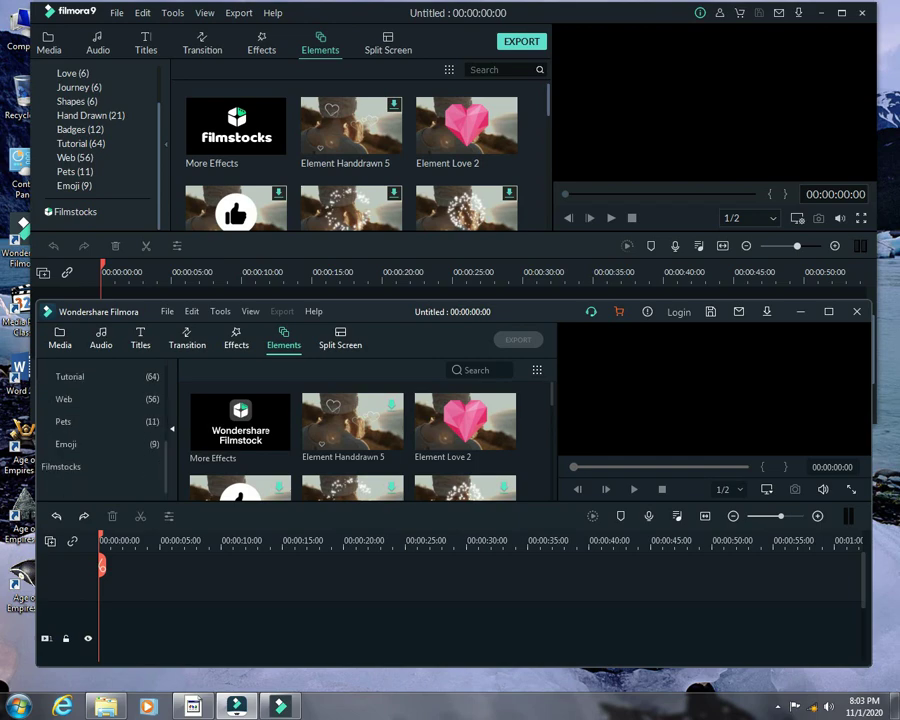
# - Open the Split Screen library in both Filmora versions and compare the included layouts
pyautogui.click(340, 338)
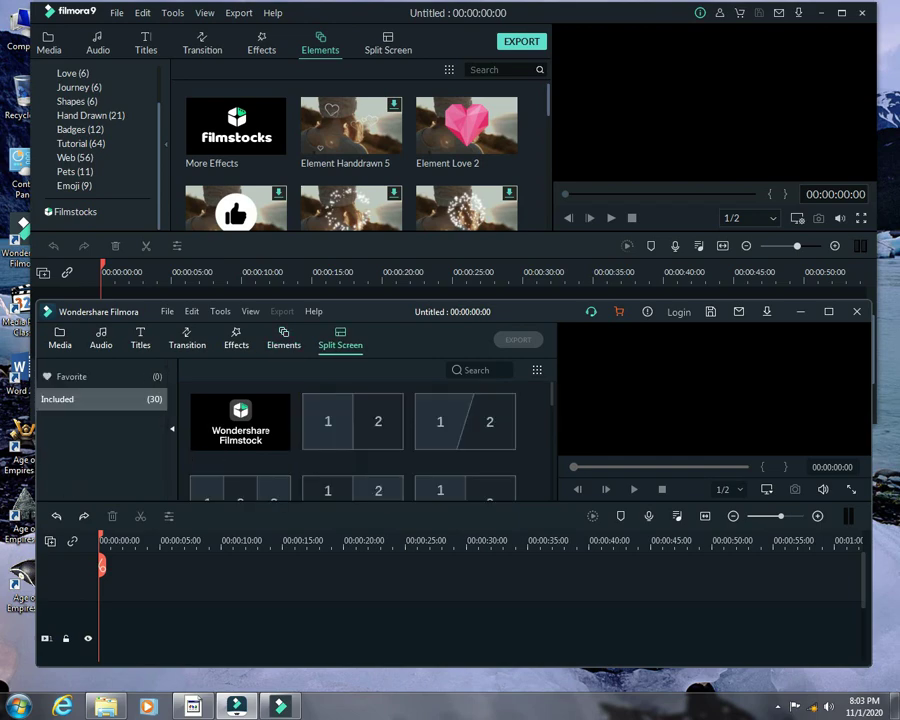
pyautogui.click(388, 43)
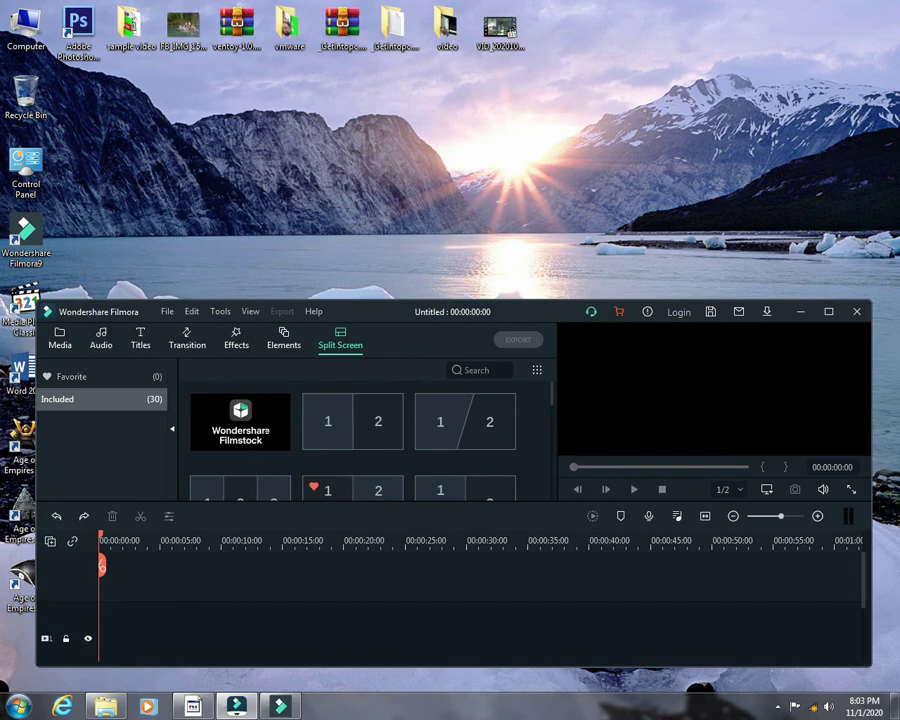
# - In Filmora X, preview the DAILY ROUTING clip from Project Media and place it at the timeline's start, matching the project to 1280 x 720 25fps
pyautogui.click(60, 338)
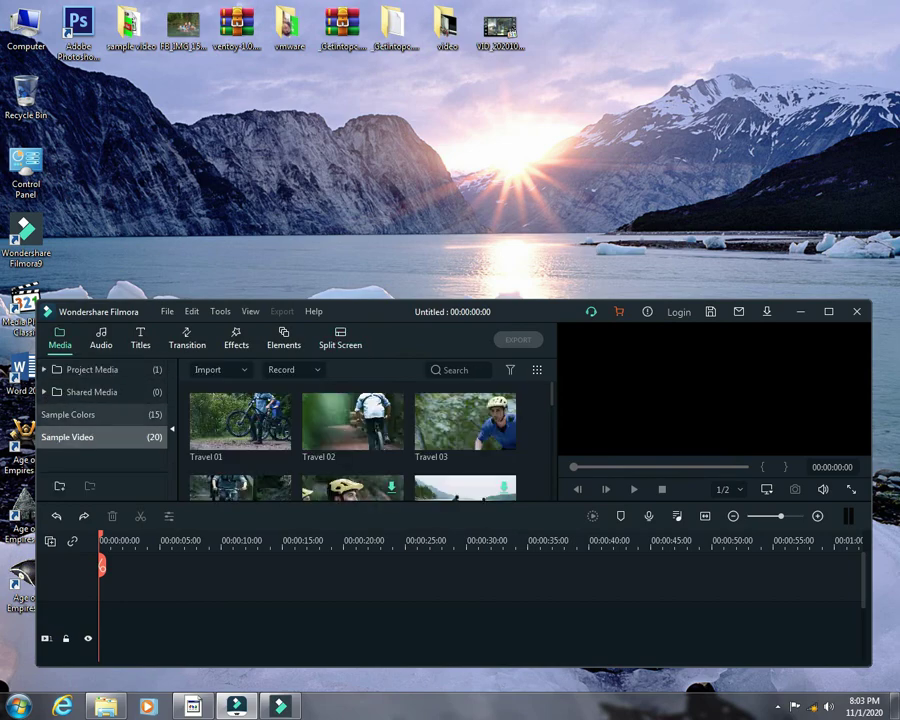
pyautogui.click(92, 370)
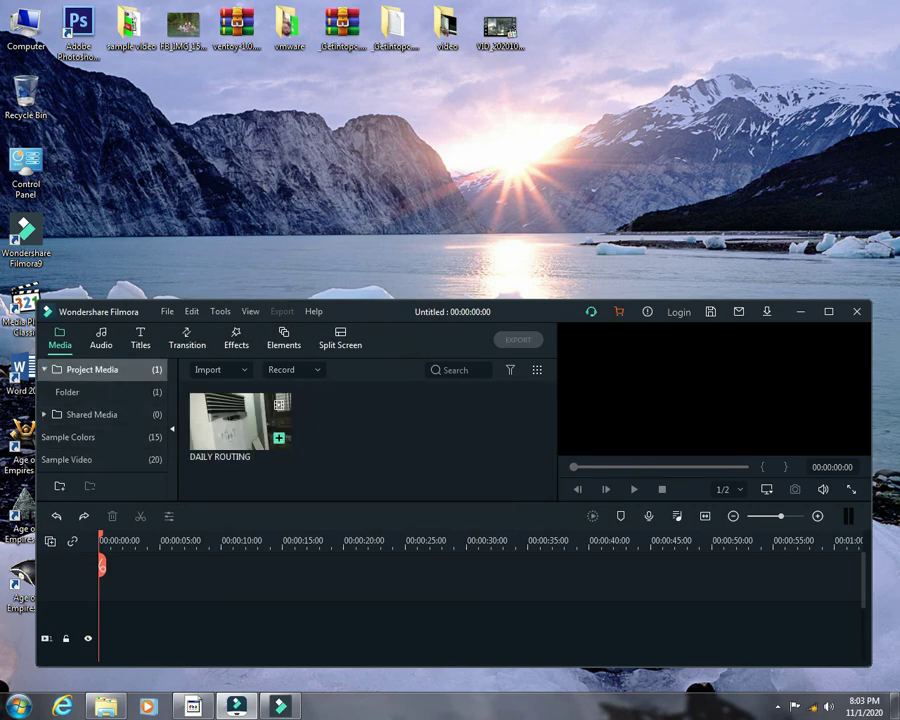
pyautogui.moveTo(236, 706)
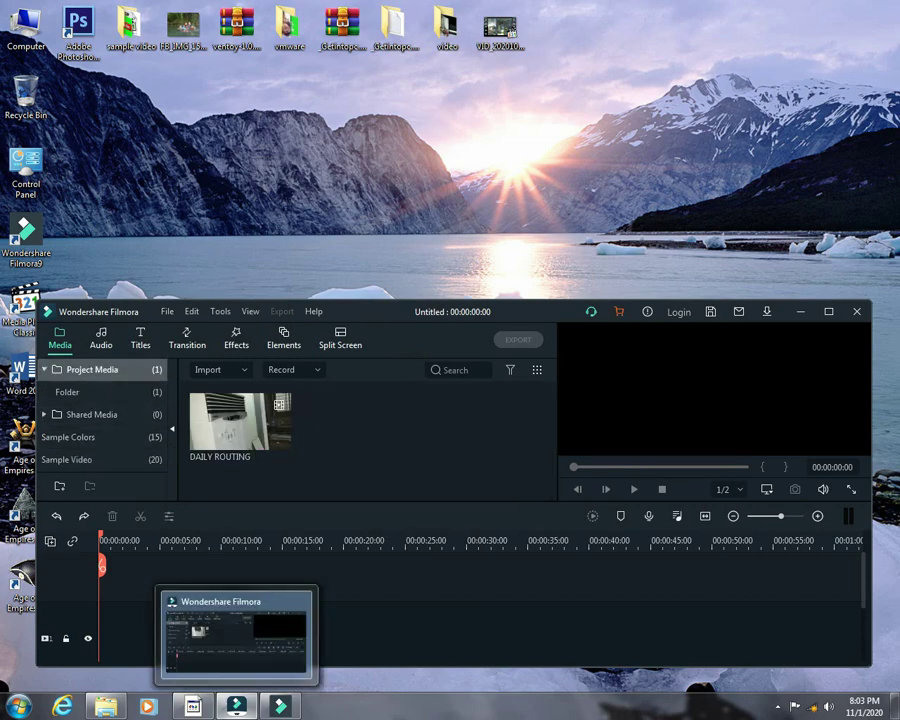
pyautogui.doubleClick(240, 420)
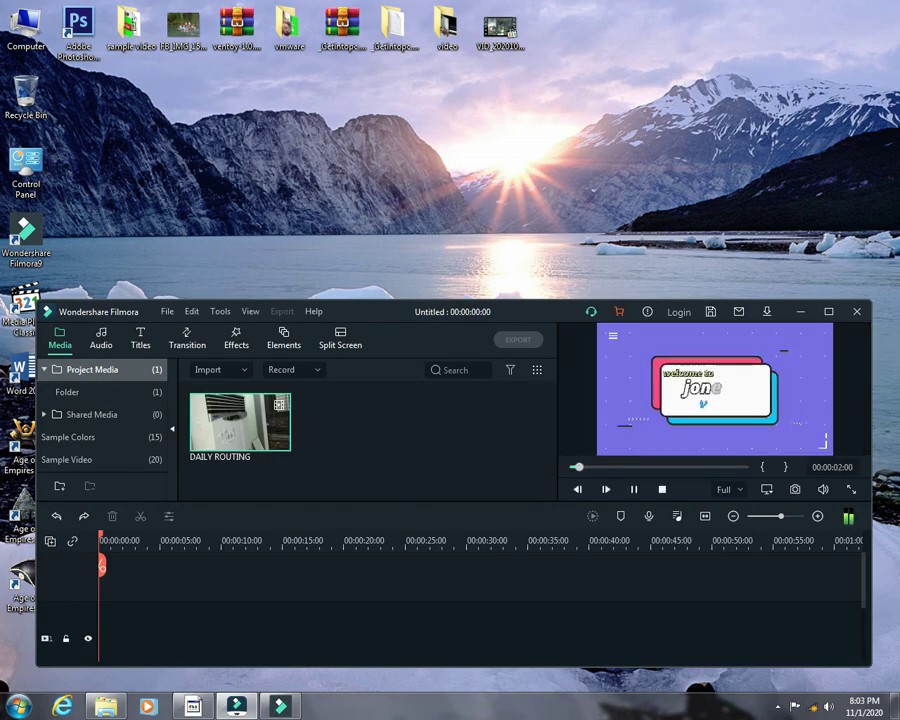
pyautogui.click(634, 489)
pyautogui.moveTo(238, 423); pyautogui.dragTo(100, 632)
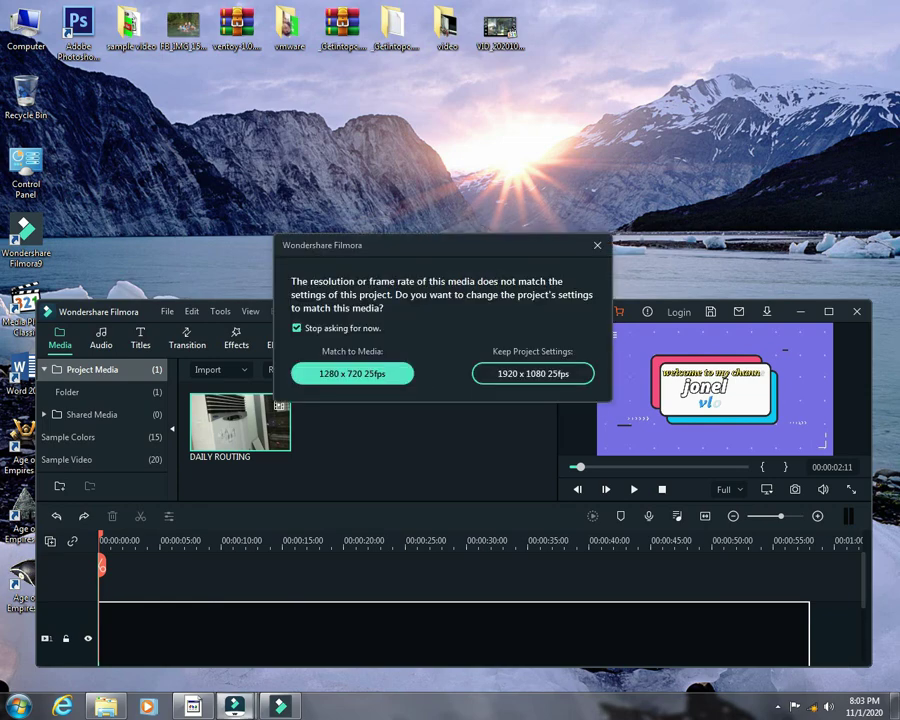
pyautogui.click(352, 374)
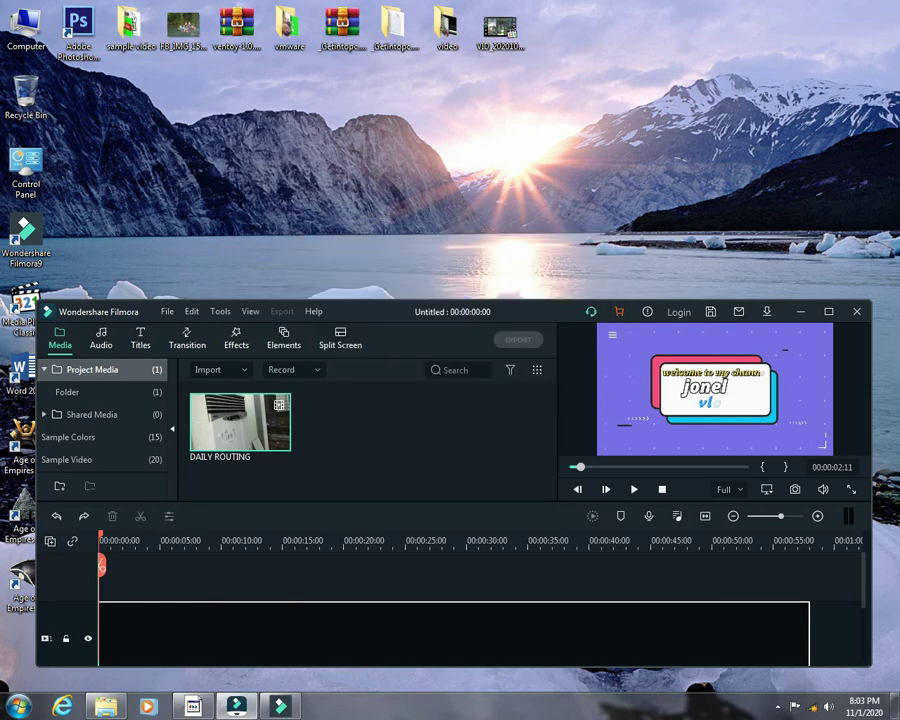
# - In Filmora9, import the 10 sec COUNTDOWN TIMER video and add it to video track 1, matching the project to 1280 x 720 25fps
pyautogui.click(237, 706)
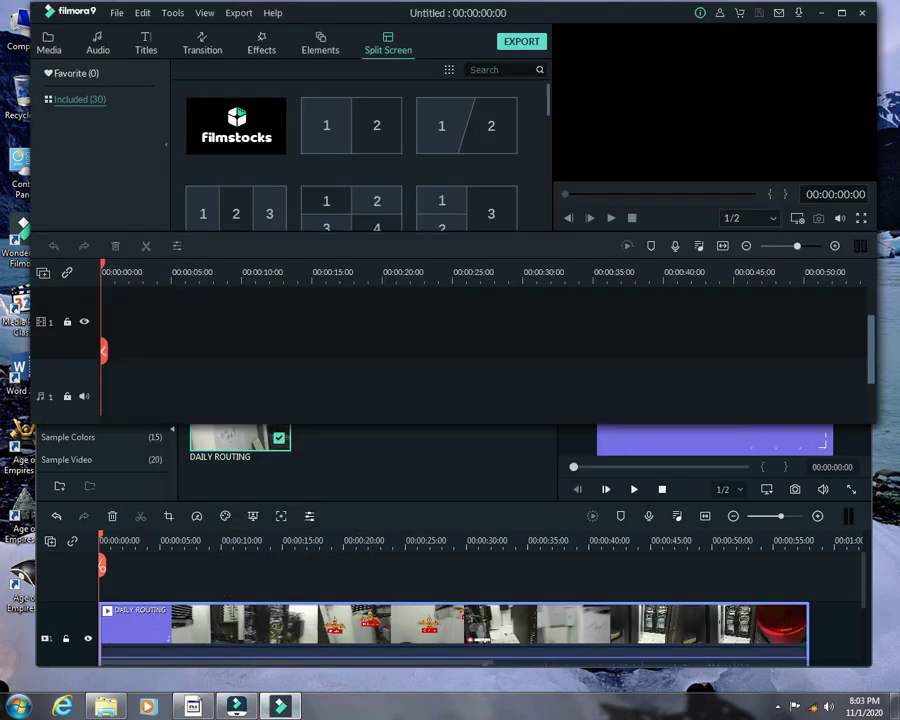
pyautogui.click(49, 42)
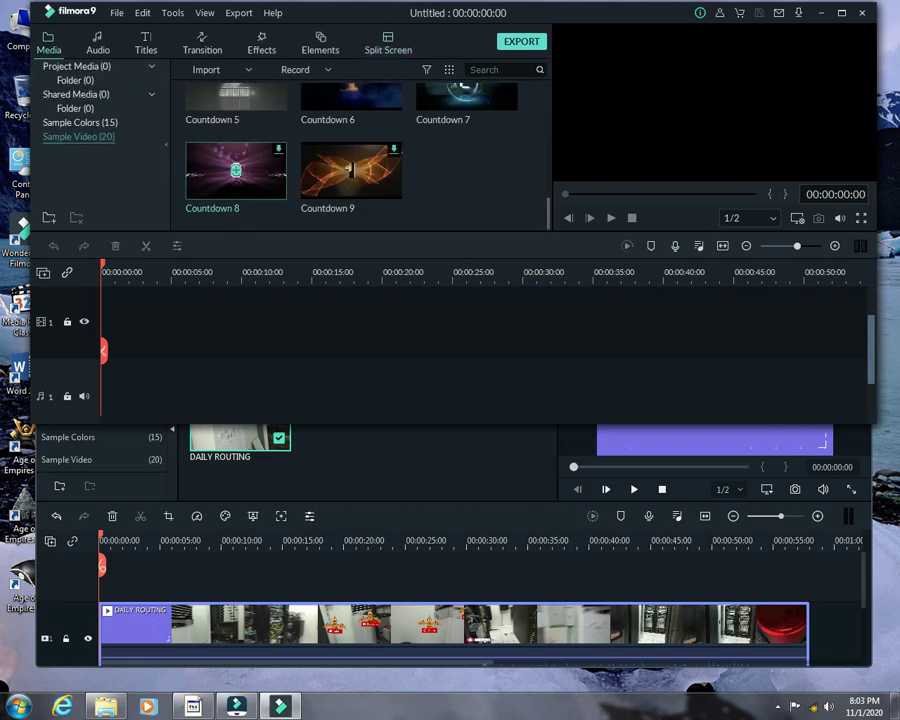
pyautogui.scroll(5, 236, 172)
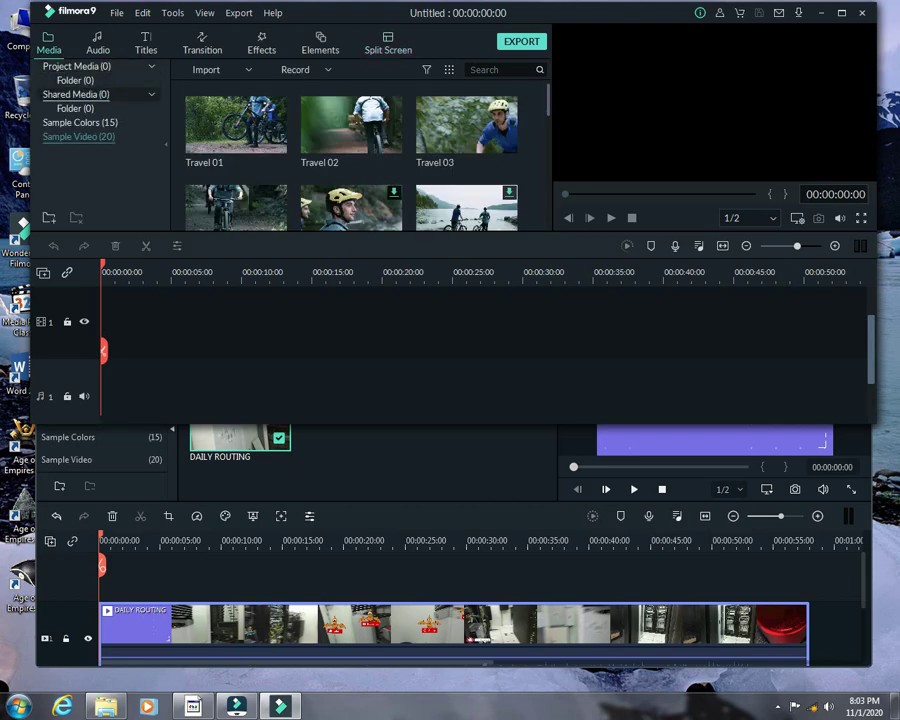
pyautogui.click(224, 88)
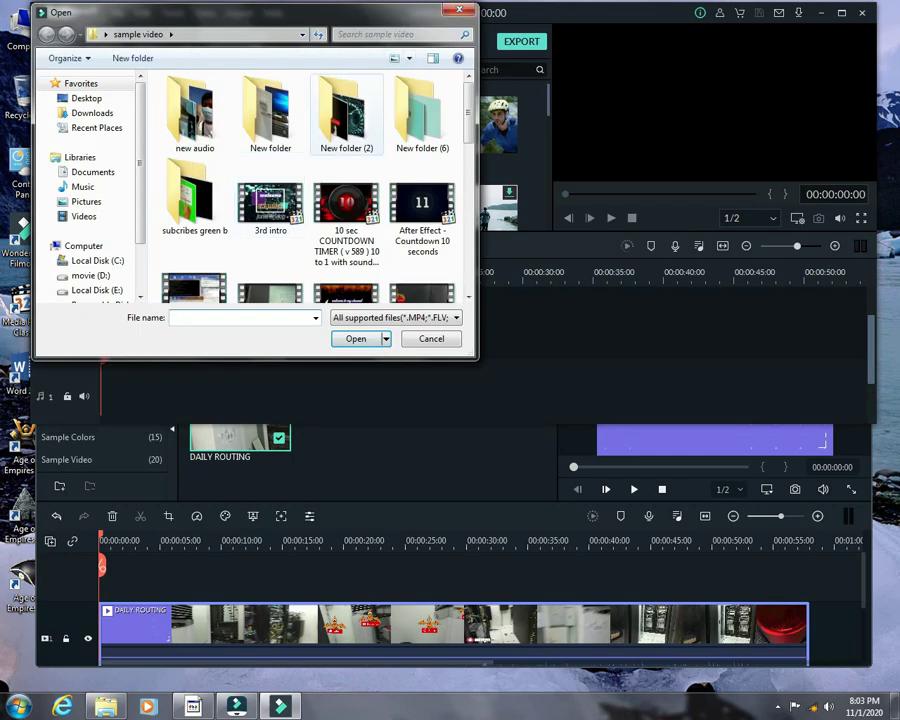
pyautogui.doubleClick(346, 208)
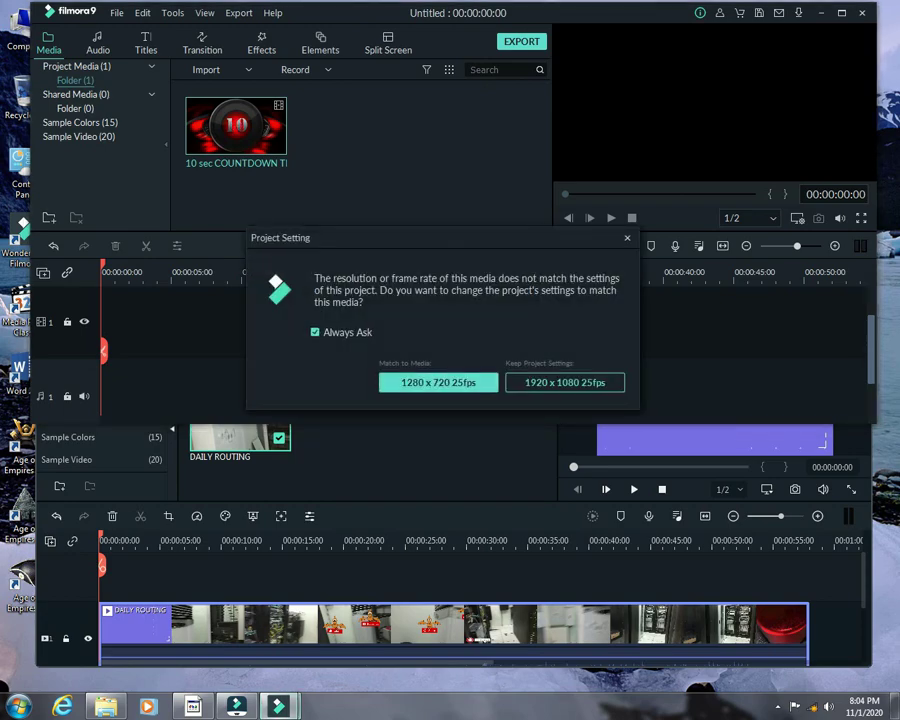
pyautogui.click(439, 381)
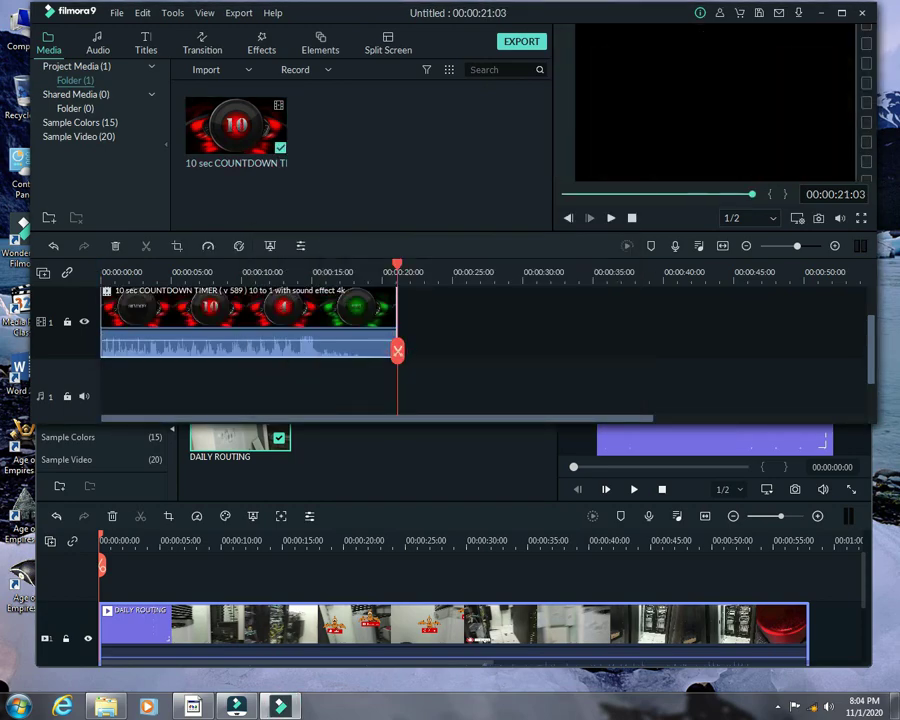
pyautogui.moveTo(871, 350)
pyautogui.mouseDown()
pyautogui.moveTo(871, 323)
pyautogui.moveTo(871, 340)
pyautogui.mouseUp()
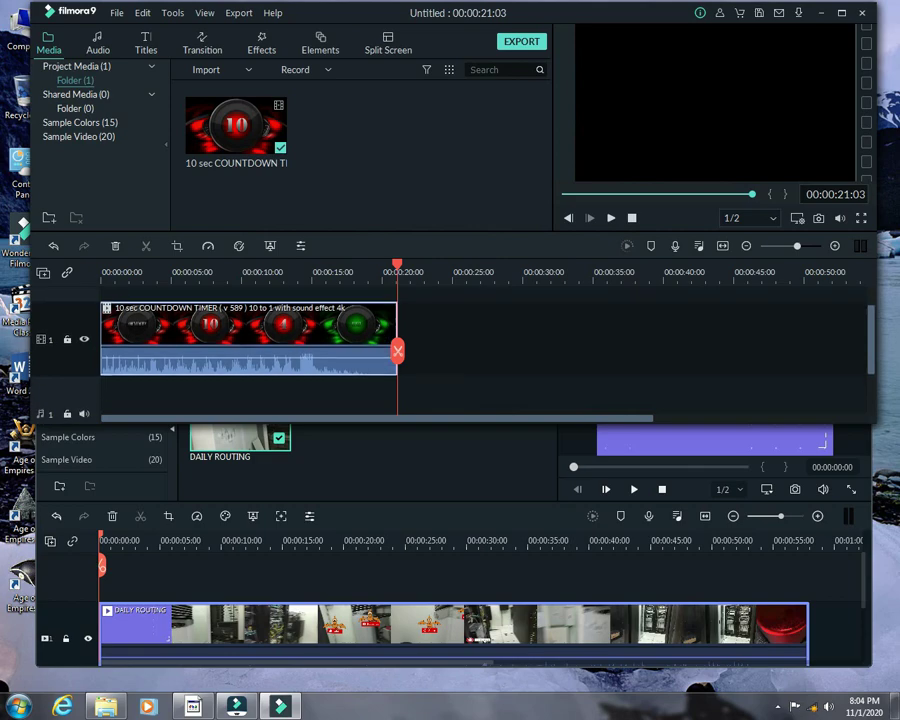
# - Open the DAILY ROUTING clip's properties in Filmora X and examine the Video settings from Transform to Lens Correction
pyautogui.click(863, 580)
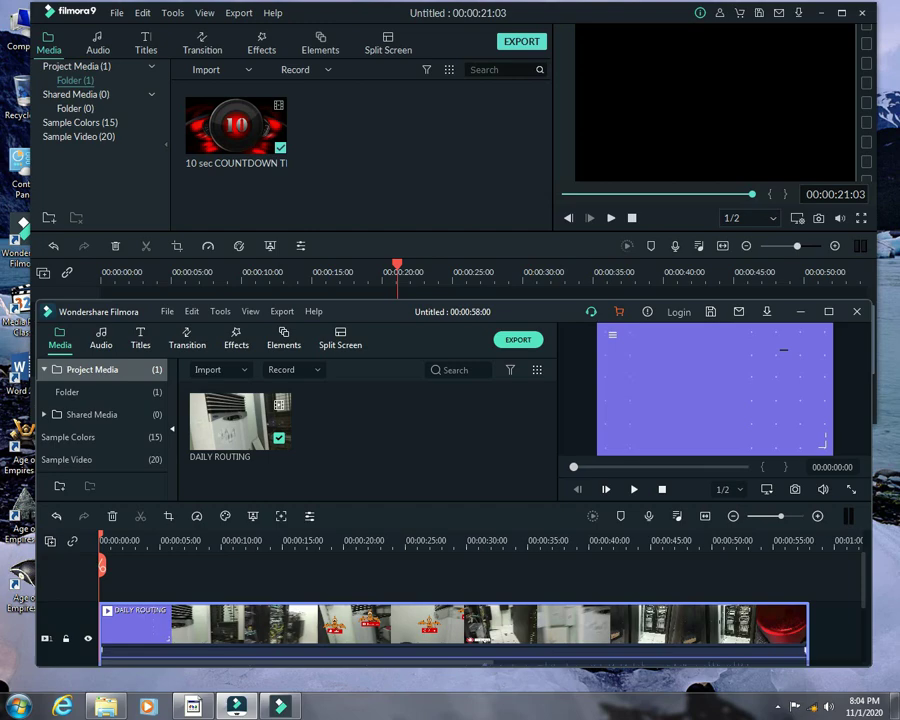
pyautogui.doubleClick(453, 625)
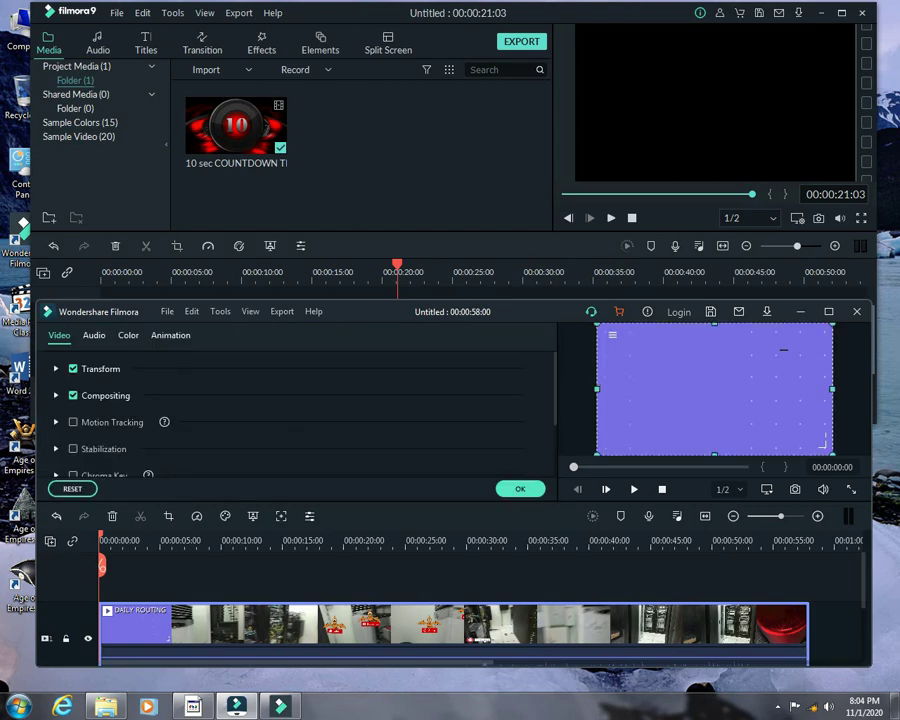
pyautogui.scroll(-2, 300, 415)
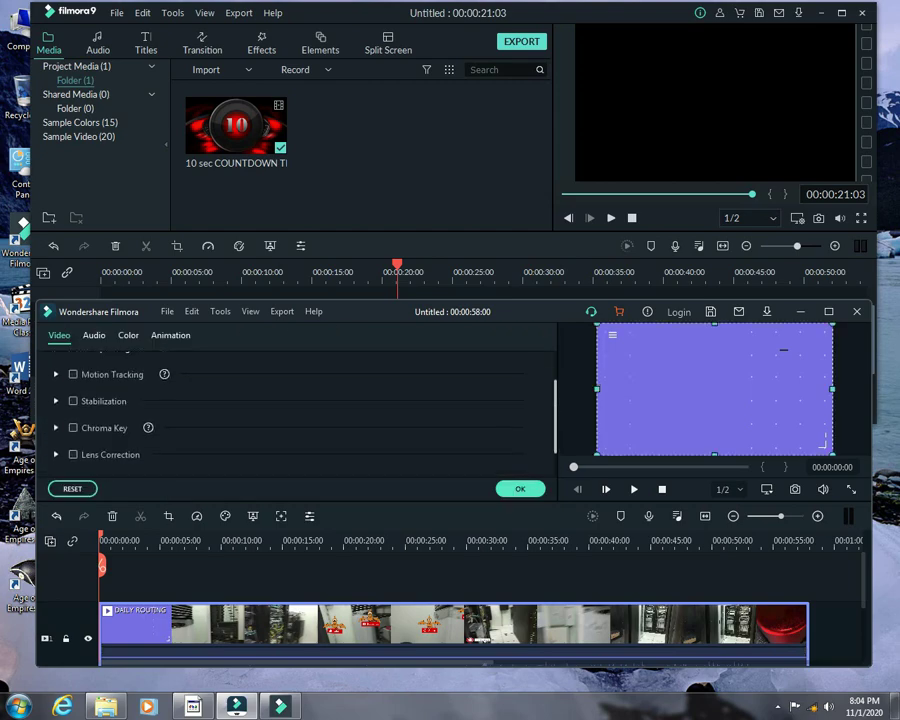
pyautogui.scroll(1, 300, 415)
pyautogui.scroll(1, 300, 415)
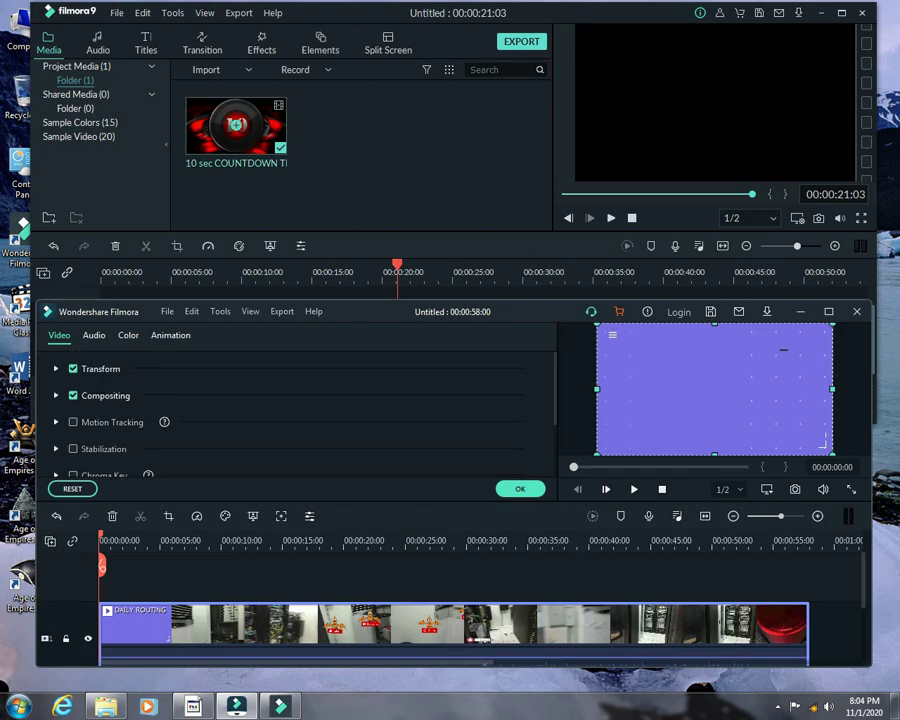
# - Preview the countdown video in Filmora9 and open the properties of its timeline clip
pyautogui.click(236, 127)
pyautogui.press('space')
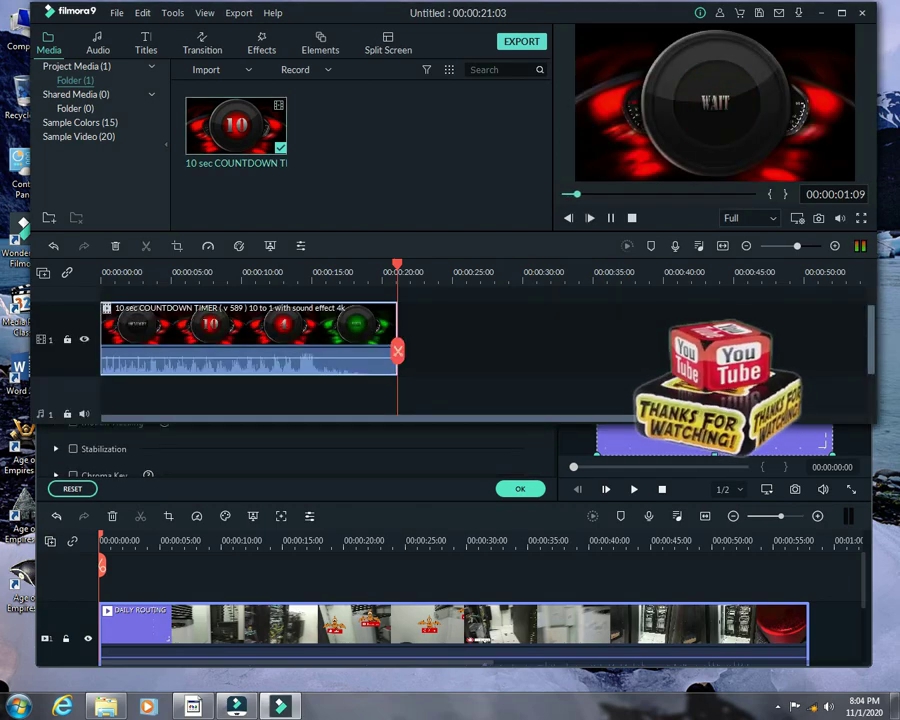
pyautogui.doubleClick(292, 357)
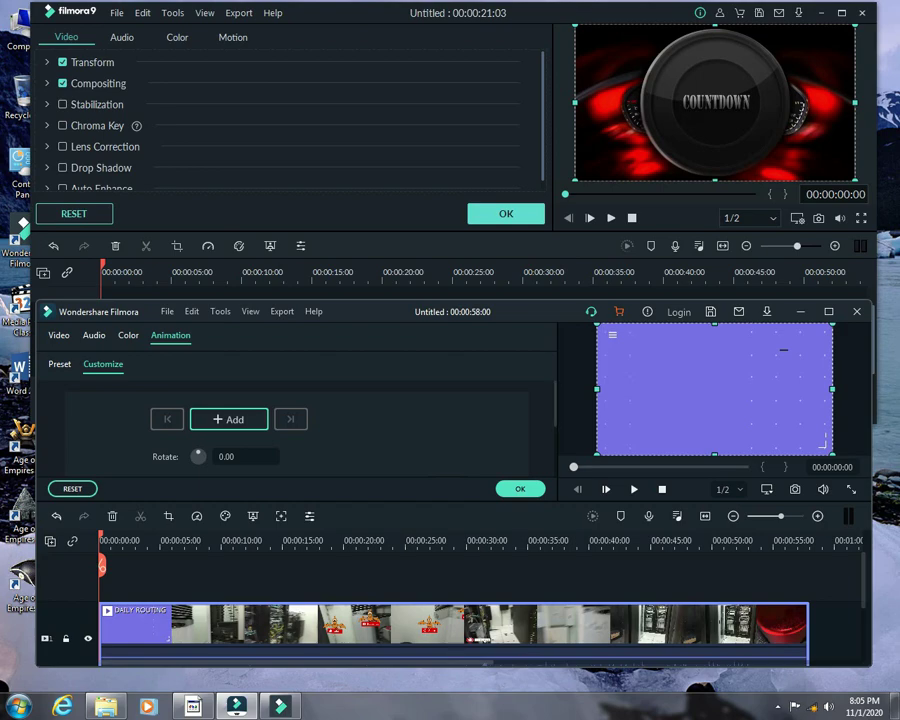
# - Compare the clips' Audio settings in both Filmora versions, including Equalizer, Denoise and Ducking
pyautogui.click(122, 38)
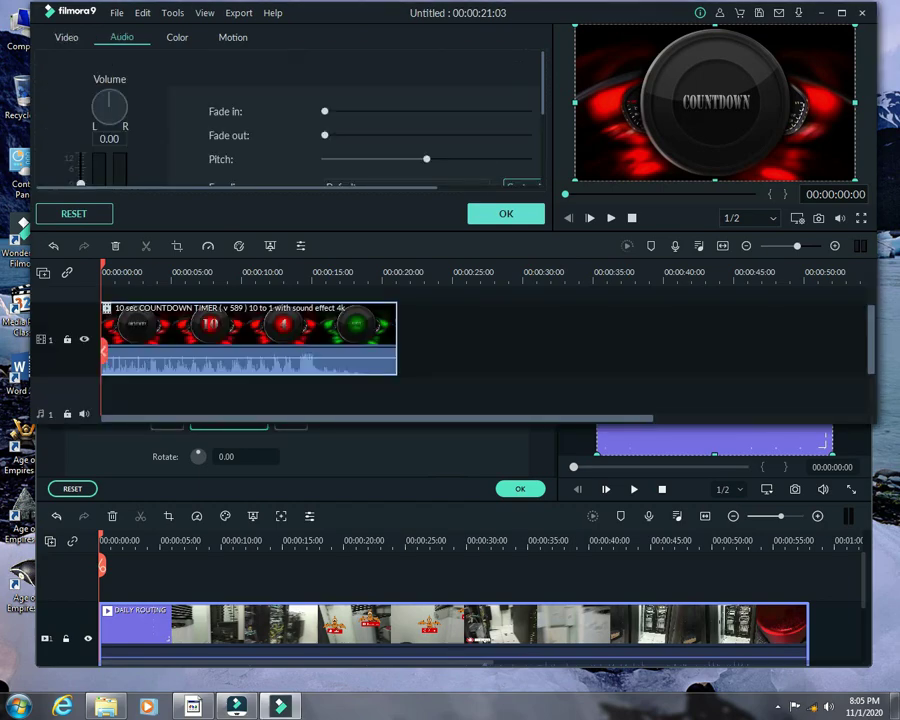
pyautogui.scroll(-4, 290, 110)
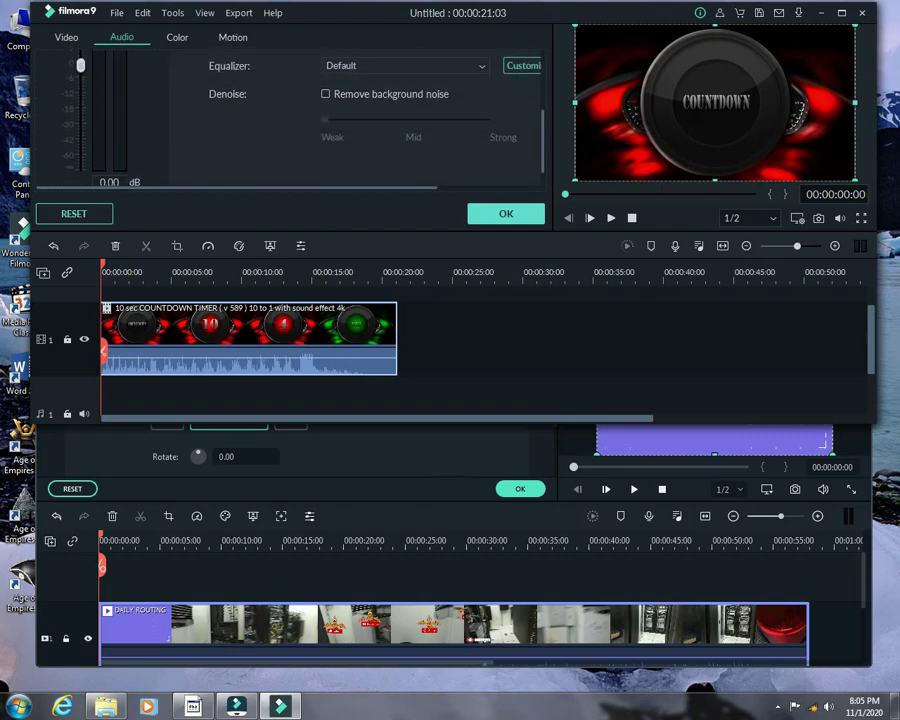
pyautogui.click(270, 490)
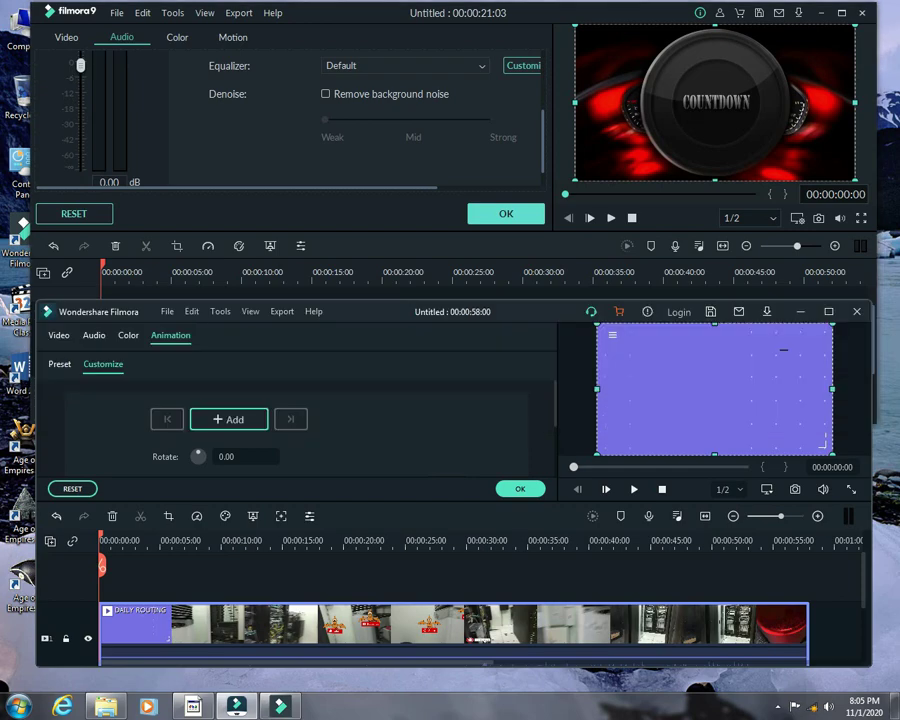
pyautogui.click(94, 336)
pyautogui.scroll(-3, 290, 420)
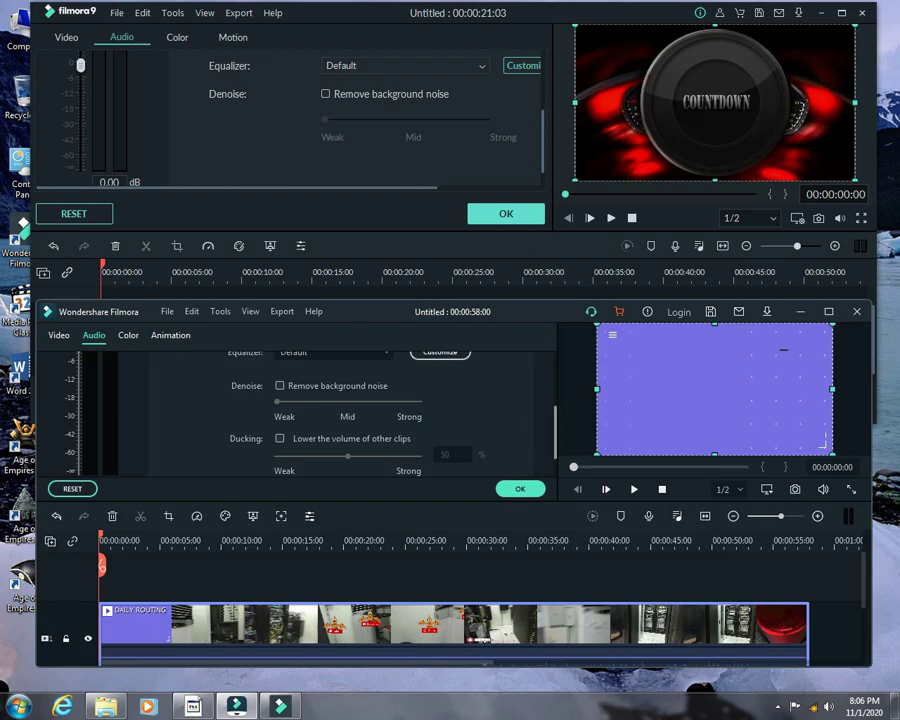
pyautogui.scroll(-1, 350, 410)
pyautogui.moveTo(555, 443); pyautogui.dragTo(555, 441)
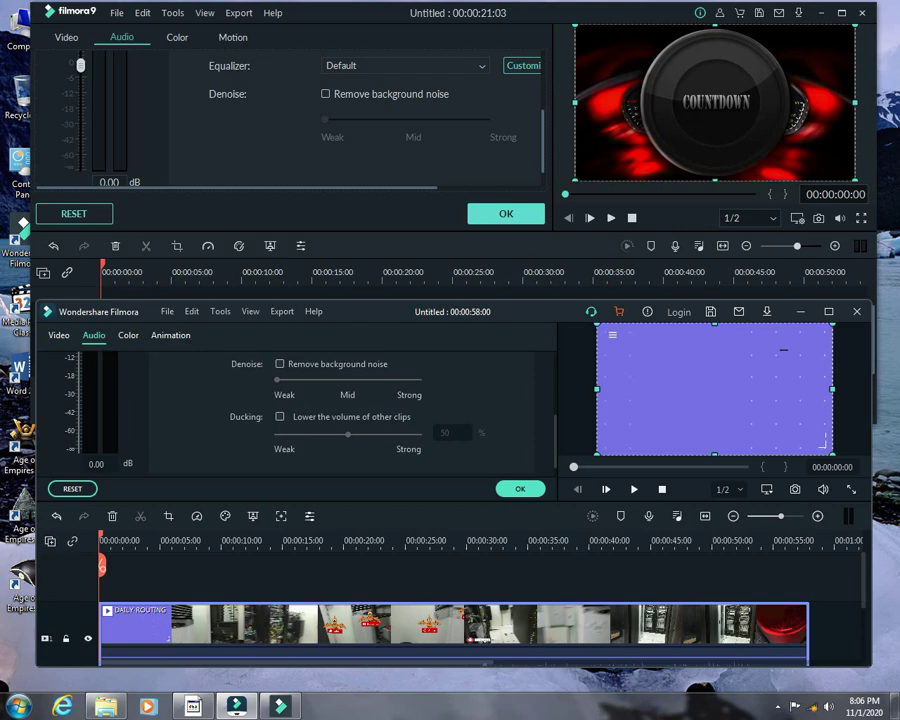
# - Reposition the Filmora X window slightly lower and return to the DAILY ROUTING clip's Video settings
pyautogui.moveTo(540, 312); pyautogui.dragTo(519, 321)
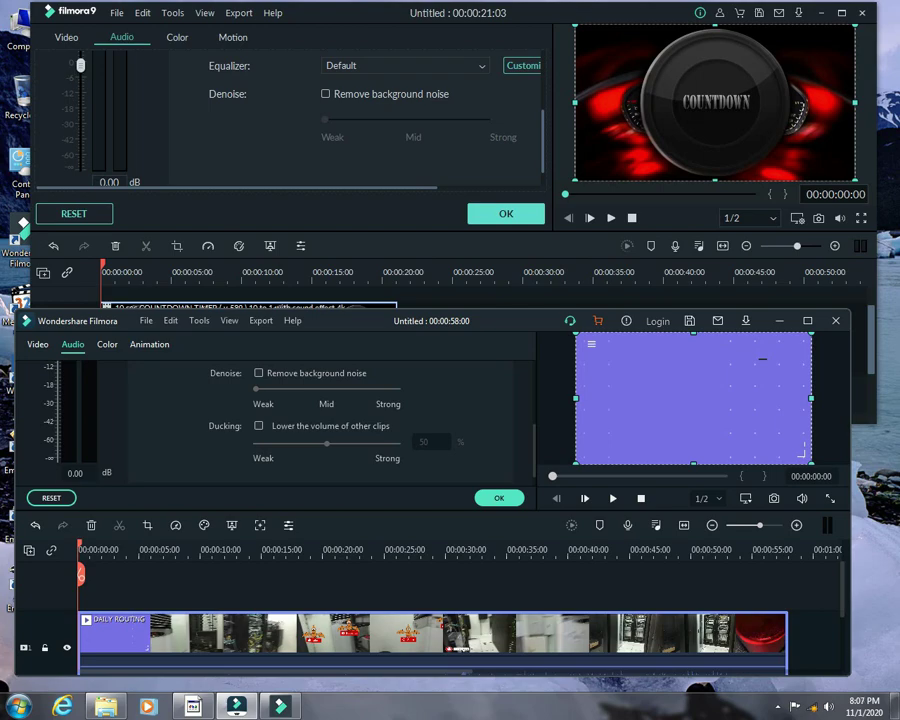
pyautogui.moveTo(542, 142); pyautogui.dragTo(542, 139)
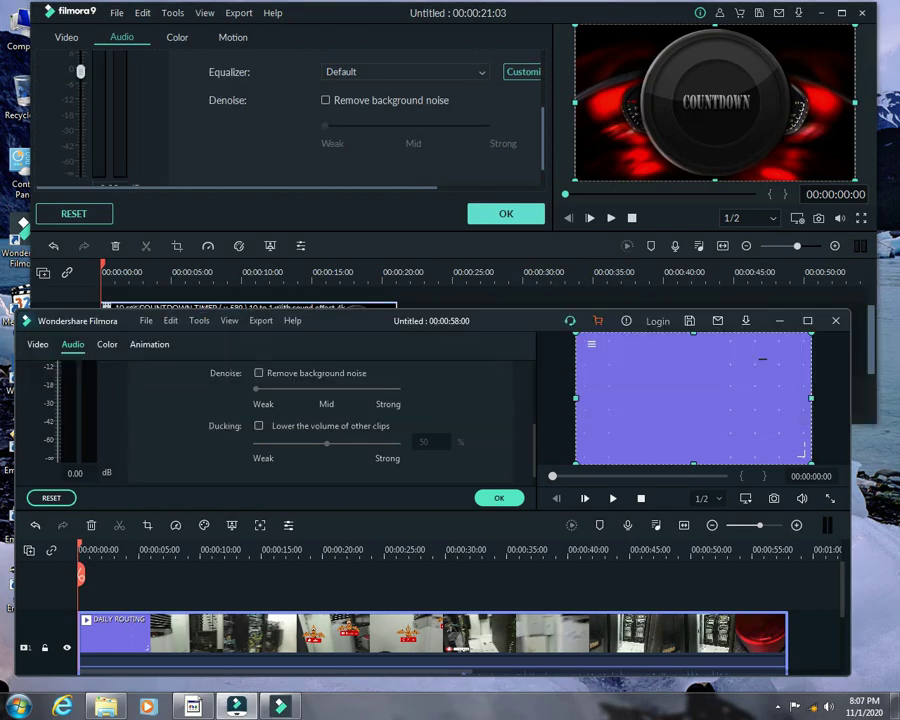
pyautogui.click(38, 345)
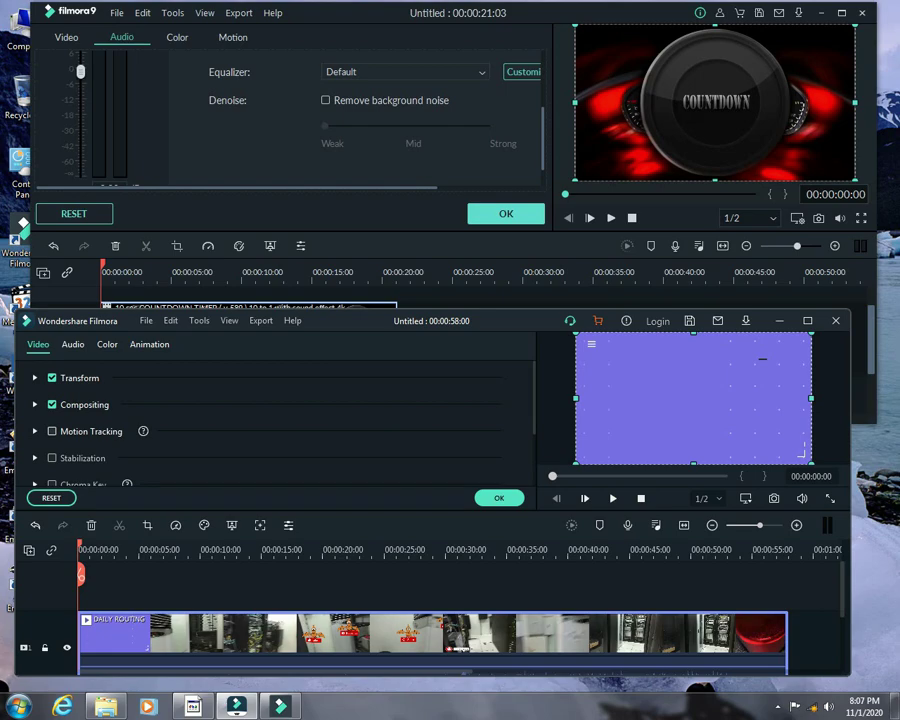